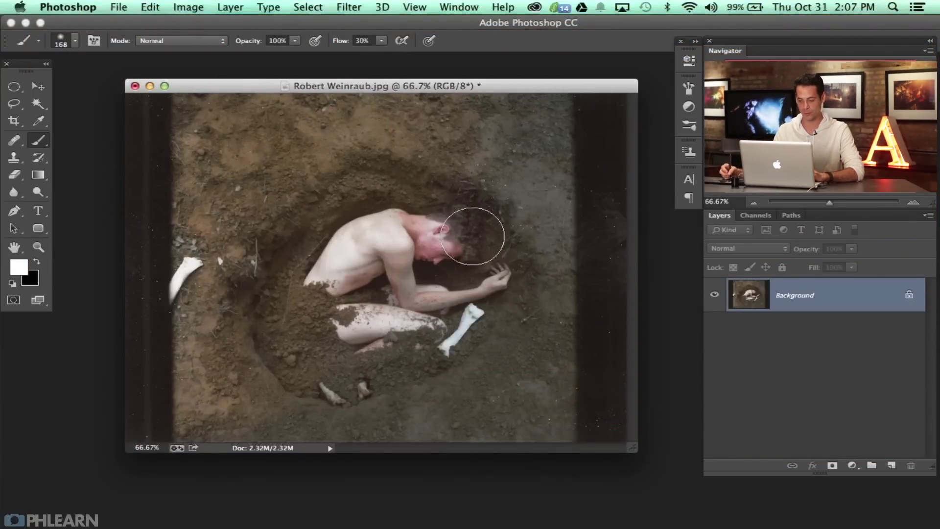
Show the photo of the man in the dirt in full-screen mode and add a new empty layer above the background
key("f")
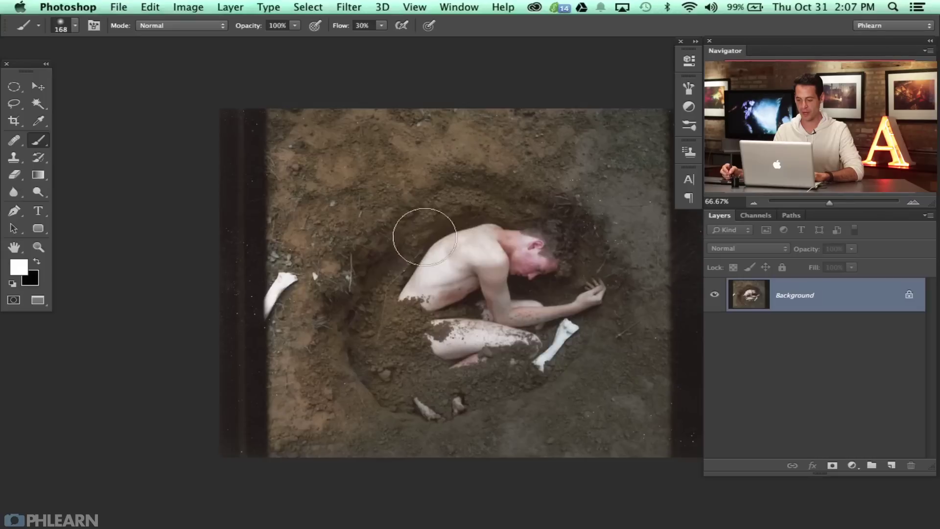
left_click_drag(488, 338, 387, 300)
left_click_drag(265, 343, 234, 343)
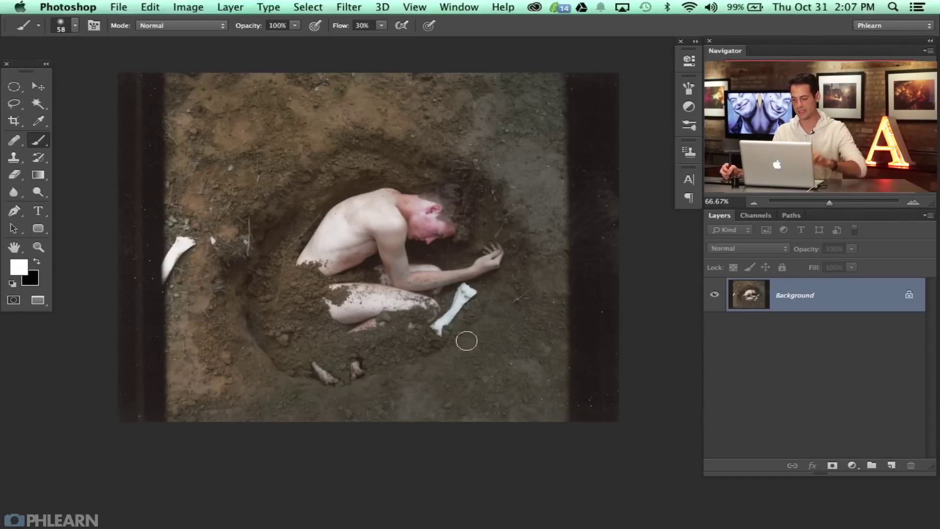
left_click(892, 466)
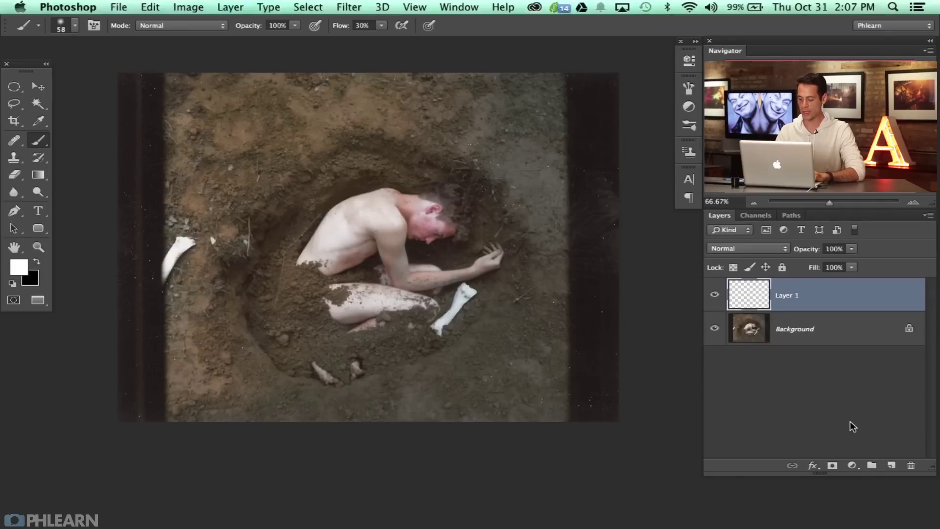
key("super+equal")
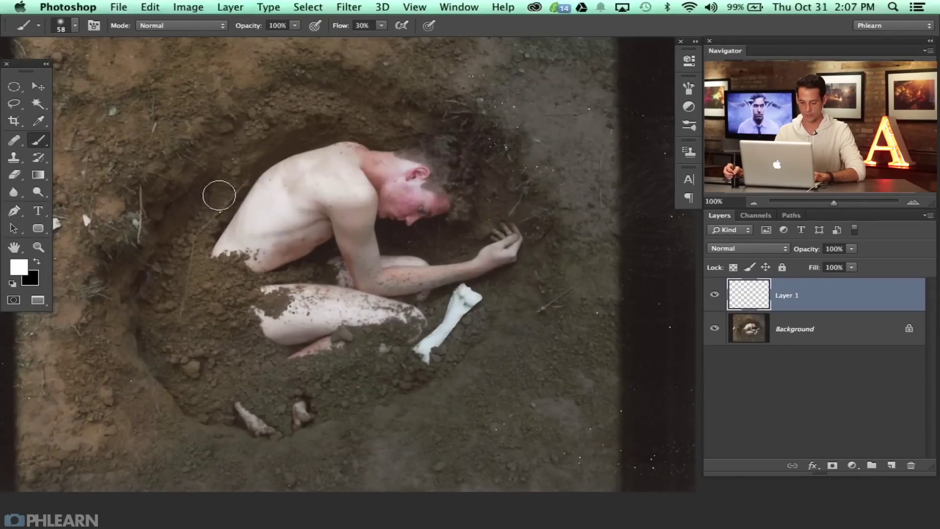
Try cloning dirt texture below the man's knee with Clone Stamp, using a soft round brush resized to 117 px
key("s")
right_click(179, 200)
double_click(204, 267)
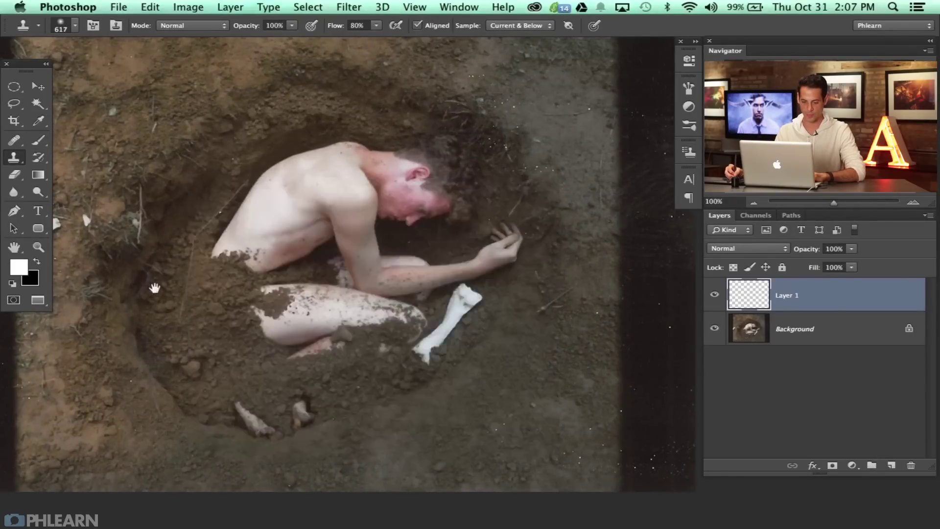
left_click_drag(159, 297, 218, 216)
mouse_move(240, 318)
left_mouse_down()
mouse_move(78, 312)
mouse_move(207, 329)
left_mouse_up()
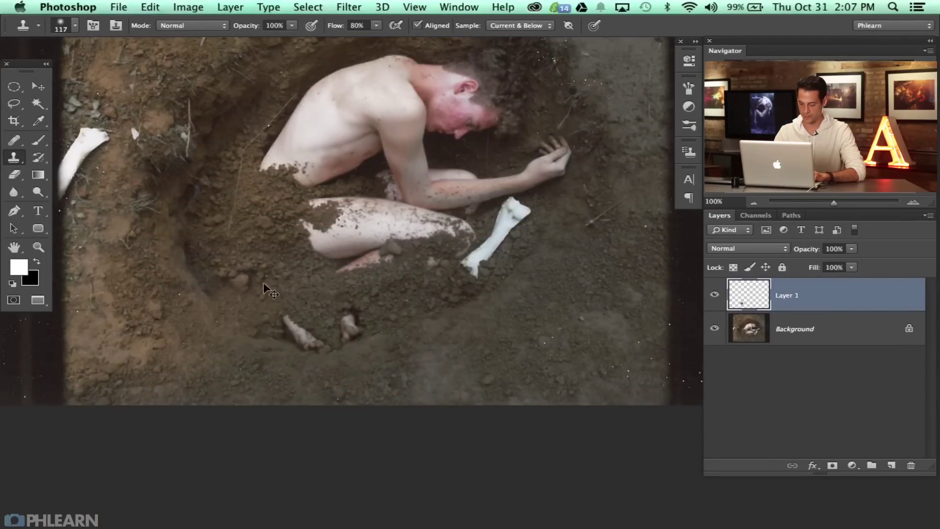
Try cloning dirt over the pit floor near the small rock and buried feet with a Clone Stamp brush reduced to 36 px
key("super+equal")
key("super+equal")
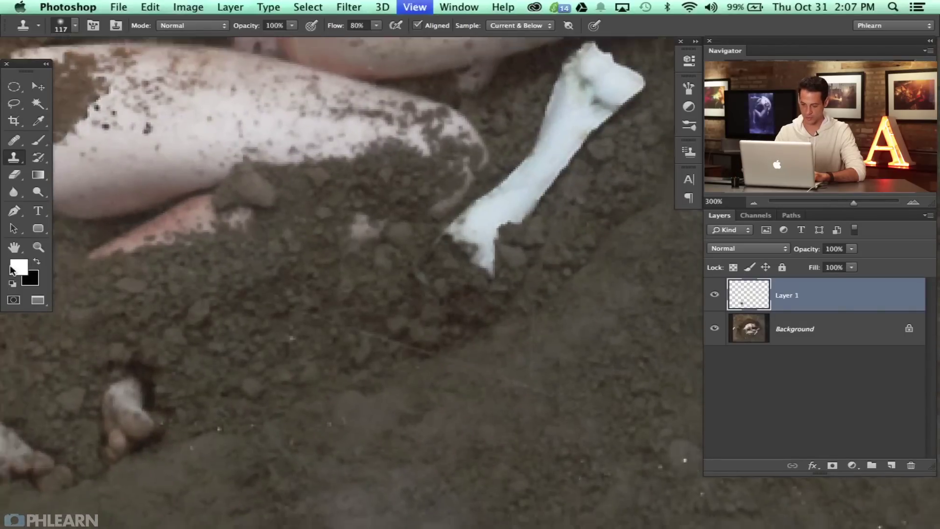
key("super+minus")
left_click_drag(230, 411, 613, 319)
mouse_move(363, 316)
left_mouse_down()
mouse_move(361, 340)
mouse_move(349, 339)
mouse_move(380, 331)
mouse_move(404, 349)
left_mouse_up()
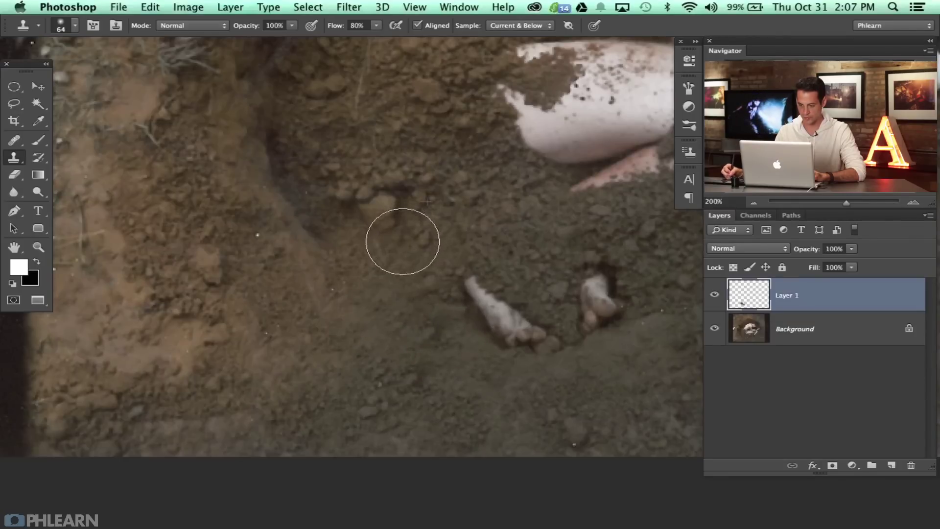
left_click_drag(430, 298, 416, 297)
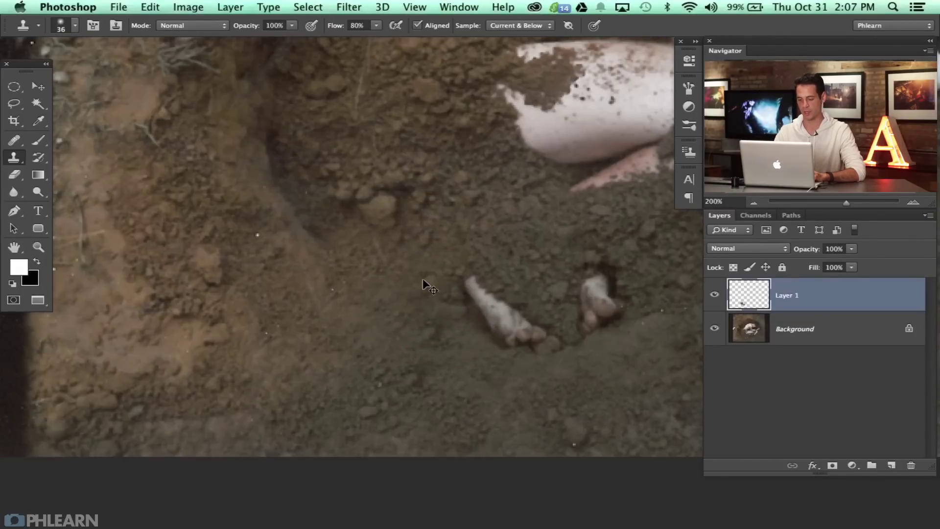
key("super+minus")
key("super+minus")
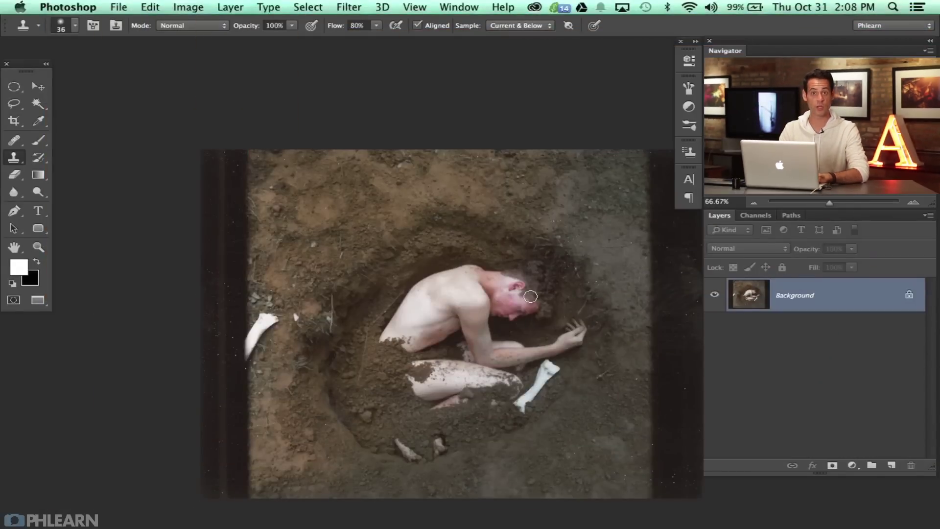
Create a new 500 by 500 pixel RGB document with a white background at 72 pixels/inch
key("super+n")
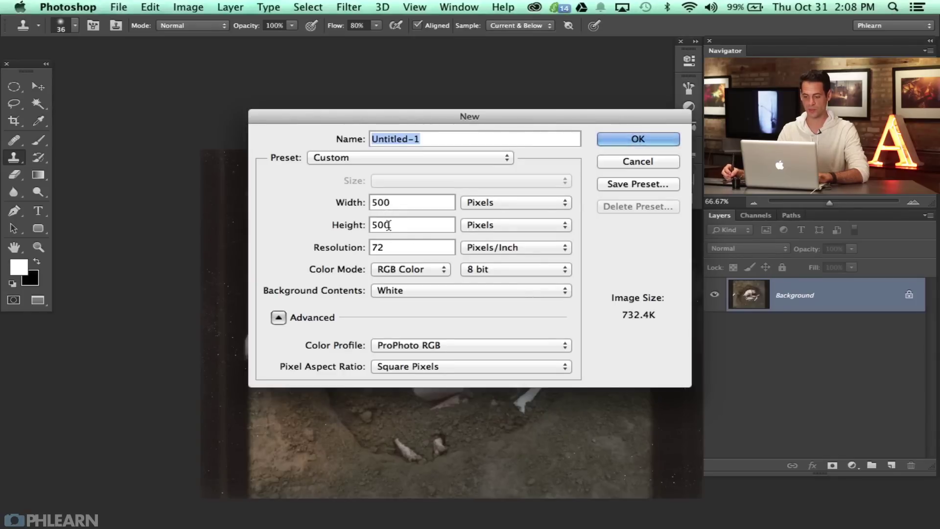
left_click(625, 144)
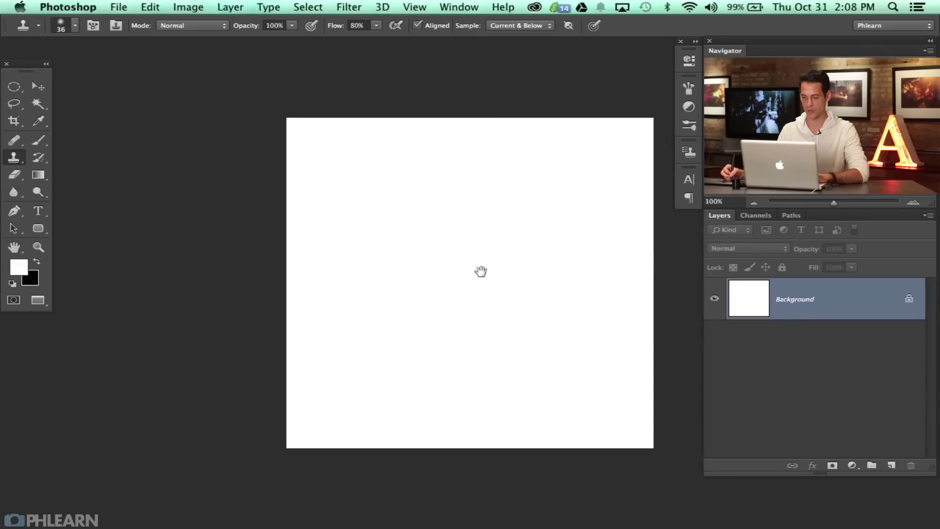
left_click_drag(480, 271, 357, 260)
For the Brush tool, append the Natural Brushes set to the current brush presets
key("b")
right_click(351, 227)
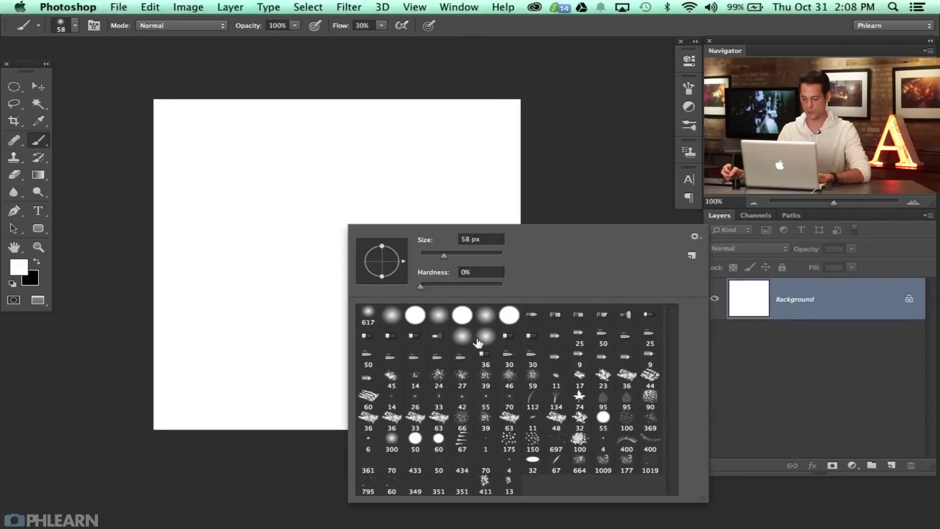
right_click(258, 157)
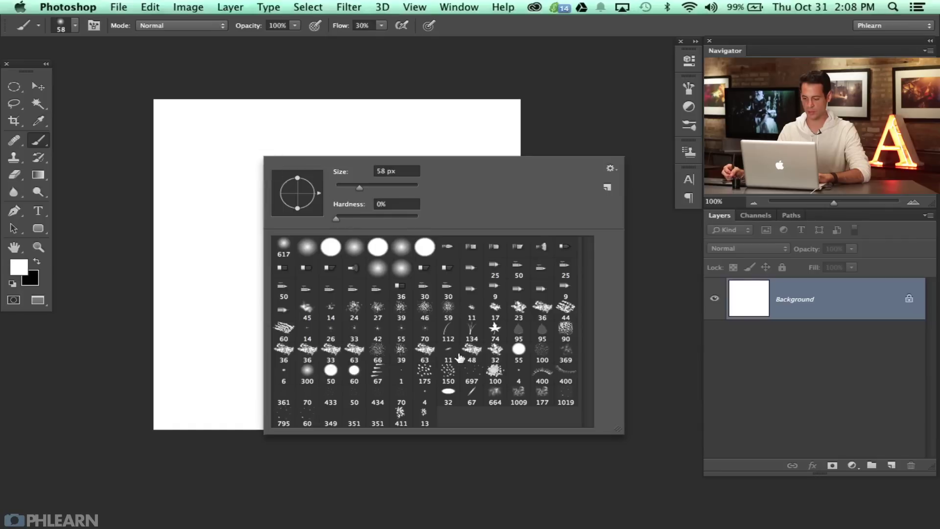
left_click(610, 169)
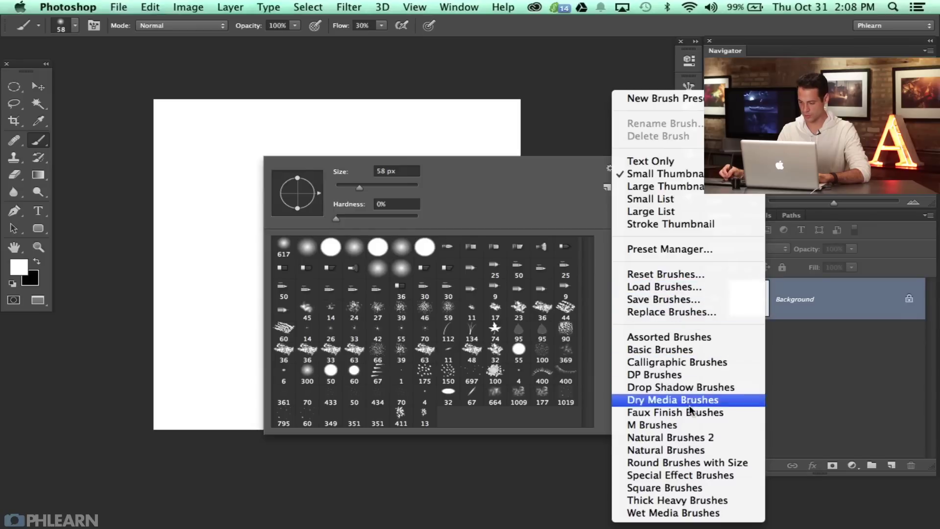
left_click(693, 446)
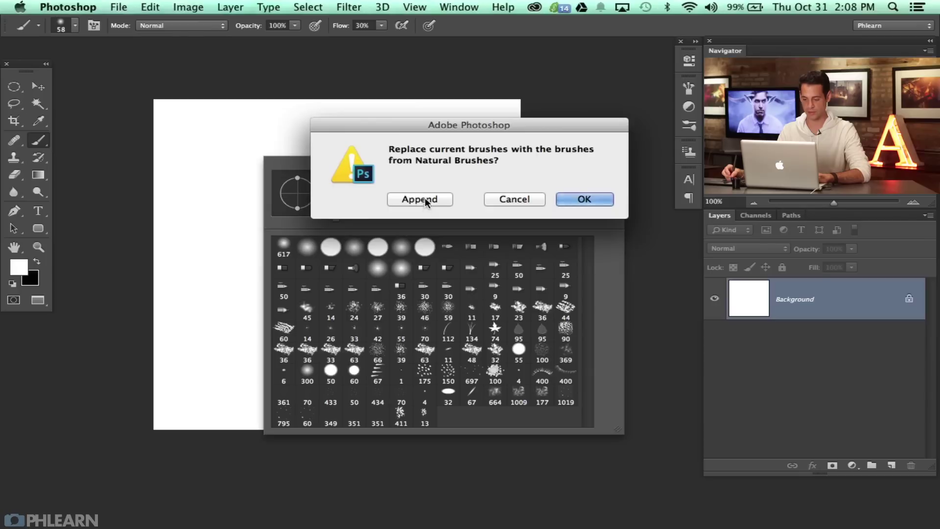
left_click(424, 198)
left_click_drag(592, 348, 592, 405)
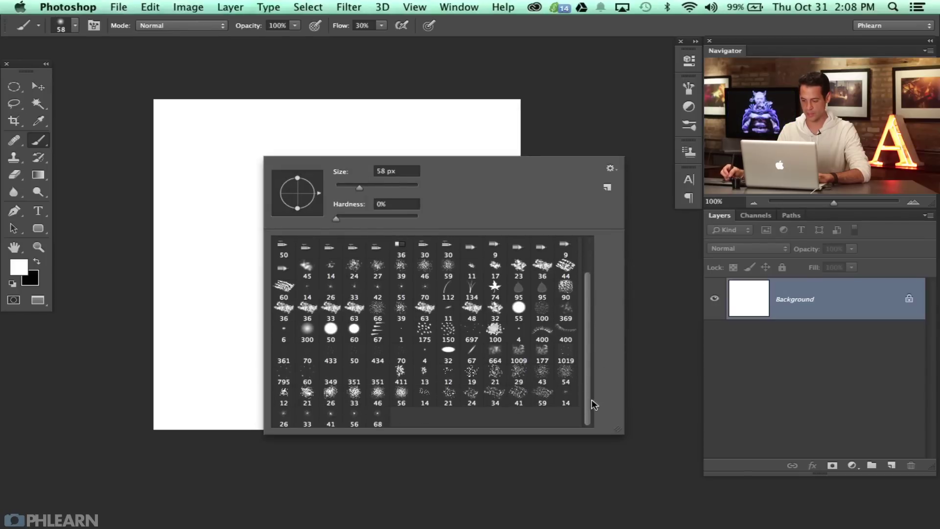
Paint several short black strokes near the middle of the white canvas with the 59 px natural brush
left_click(541, 395)
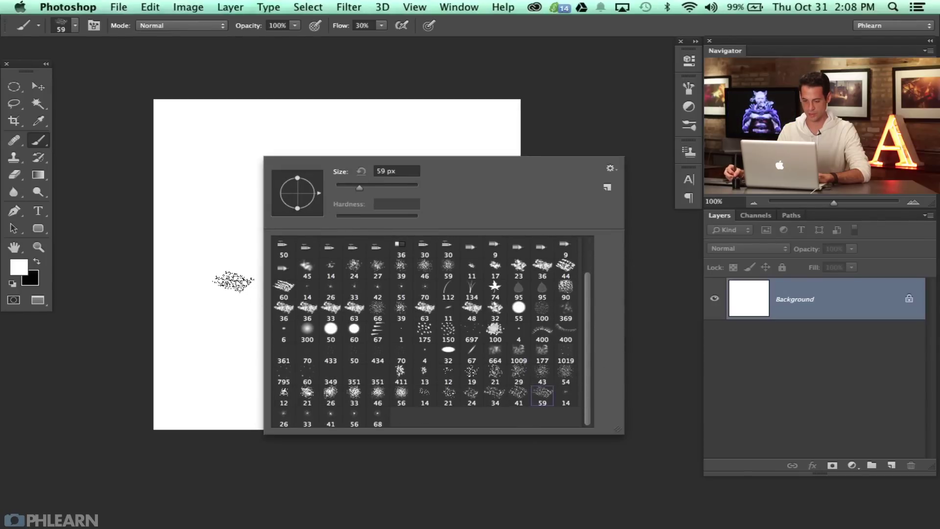
left_click(233, 282)
key("x")
left_click_drag(324, 256, 338, 283)
mouse_move(379, 238)
left_mouse_down()
mouse_move(352, 241)
mouse_move(348, 211)
mouse_move(368, 291)
mouse_move(347, 288)
left_mouse_up()
left_click_drag(306, 269, 272, 274)
Add more dark strokes to the cluster with the 46 px natural brush, resized to 61 px
right_click(324, 243)
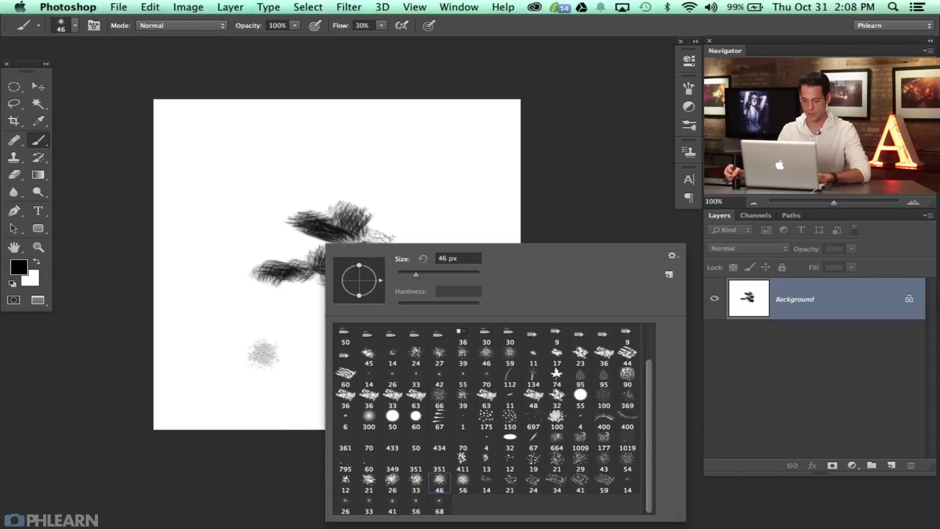
left_click(266, 304)
left_click(291, 334)
mouse_move(300, 323)
left_mouse_down()
mouse_move(288, 300)
mouse_move(338, 333)
mouse_move(367, 296)
mouse_move(399, 312)
mouse_move(411, 250)
mouse_move(430, 267)
mouse_move(380, 216)
left_mouse_up()
Paint short hatched strokes below, beside and above the cluster with the 34 px natural brush
right_click(380, 224)
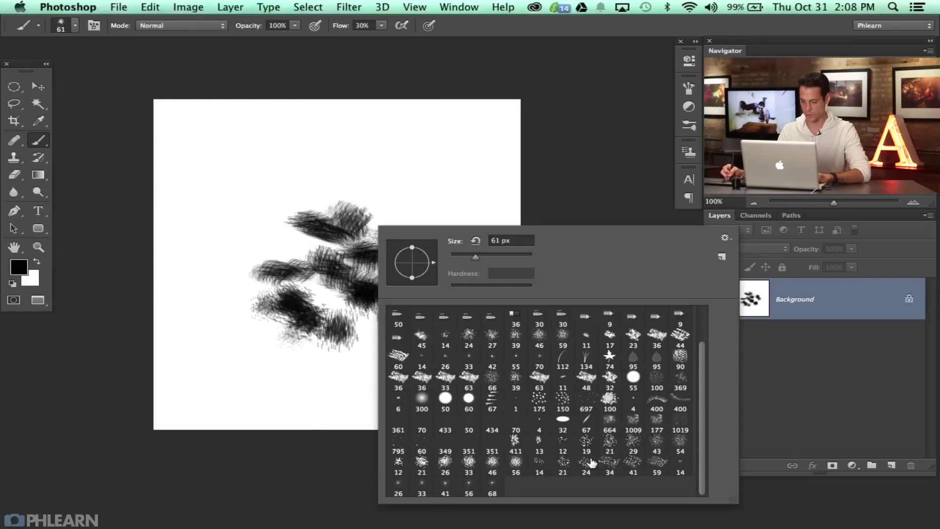
left_click_drag(281, 338, 304, 337)
mouse_move(365, 335)
left_mouse_down()
mouse_move(294, 265)
mouse_move(235, 178)
mouse_move(318, 158)
left_mouse_up()
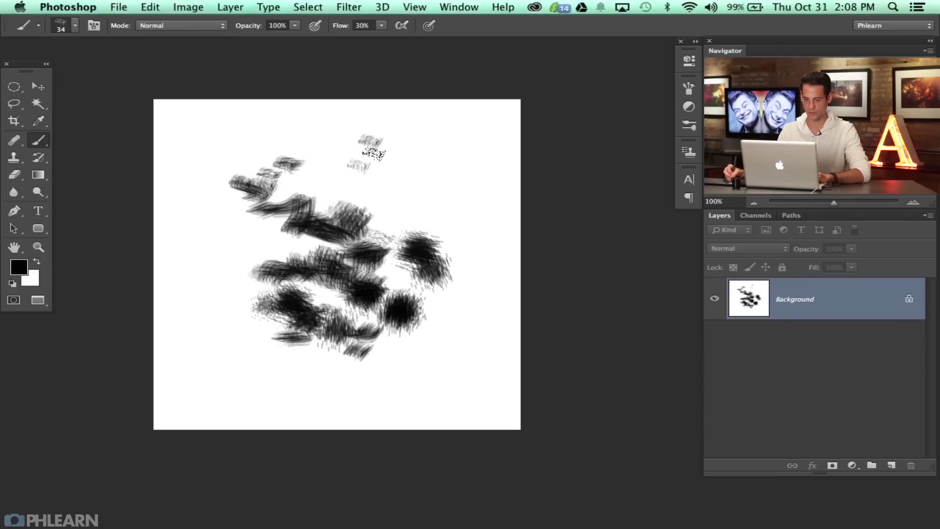
mouse_move(257, 230)
left_mouse_down()
mouse_move(244, 247)
mouse_move(272, 255)
mouse_move(277, 225)
left_mouse_up()
left_click_drag(326, 195, 337, 190)
left_click_drag(334, 173, 316, 167)
Surround the cluster with speckles using the 19 px natural brush enlarged to 171 px
right_click(318, 216)
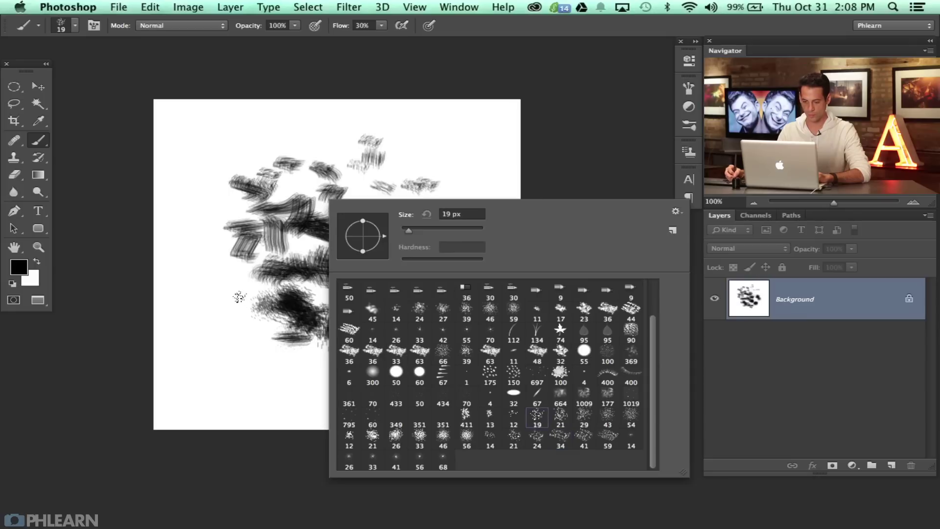
mouse_move(240, 303)
left_mouse_down()
mouse_move(219, 266)
mouse_move(272, 251)
left_mouse_up()
mouse_move(228, 235)
left_mouse_down()
mouse_move(245, 222)
mouse_move(365, 242)
mouse_move(413, 211)
mouse_move(419, 249)
mouse_move(412, 300)
mouse_move(347, 340)
mouse_move(312, 344)
mouse_move(259, 301)
left_mouse_up()
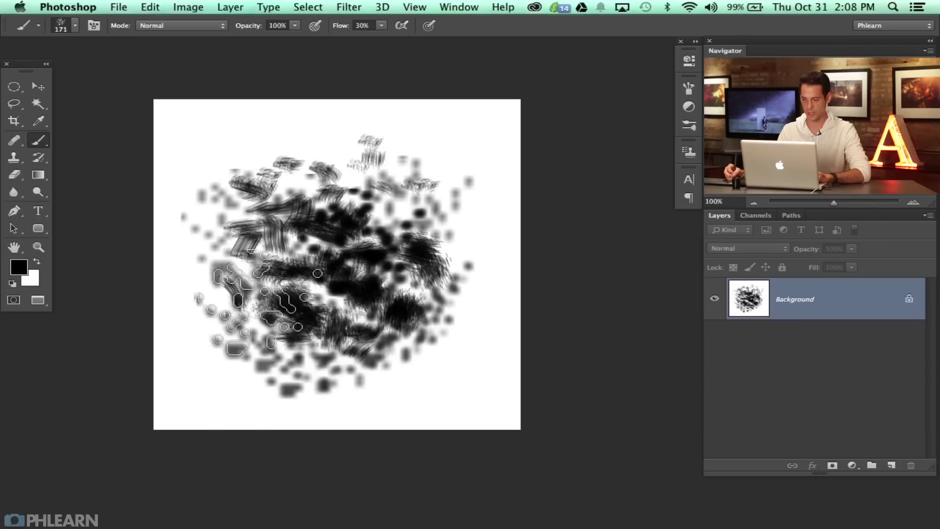
Paint fine bristly speckles along the lower edge and right part of the cluster with the 46 px natural brush
right_click(363, 290)
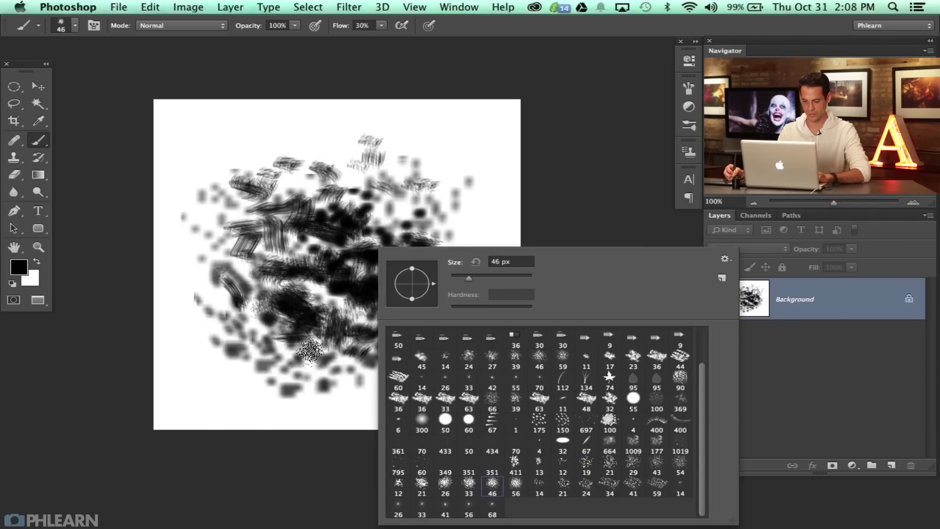
key("Return")
mouse_move(327, 367)
left_mouse_down("ctrl+alt")
mouse_move(347, 367)
mouse_move(396, 309)
mouse_move(408, 252)
mouse_move(398, 226)
left_mouse_up("ctrl+alt")
left_click_drag(281, 289, 231, 352)
Scatter small dabs around the outer edges of the cluster with the 12 px natural brush
left_click_drag(301, 349, 269, 312, "ctrl+alt")
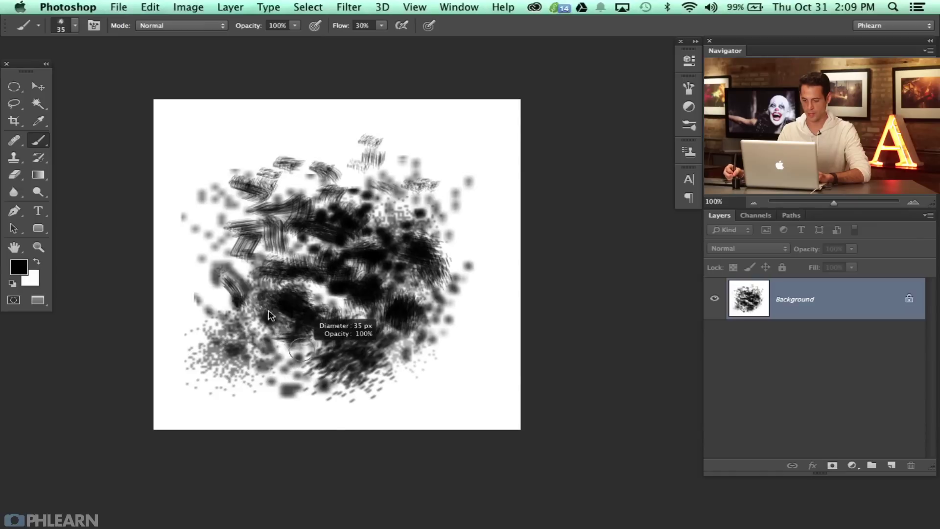
right_click(272, 316)
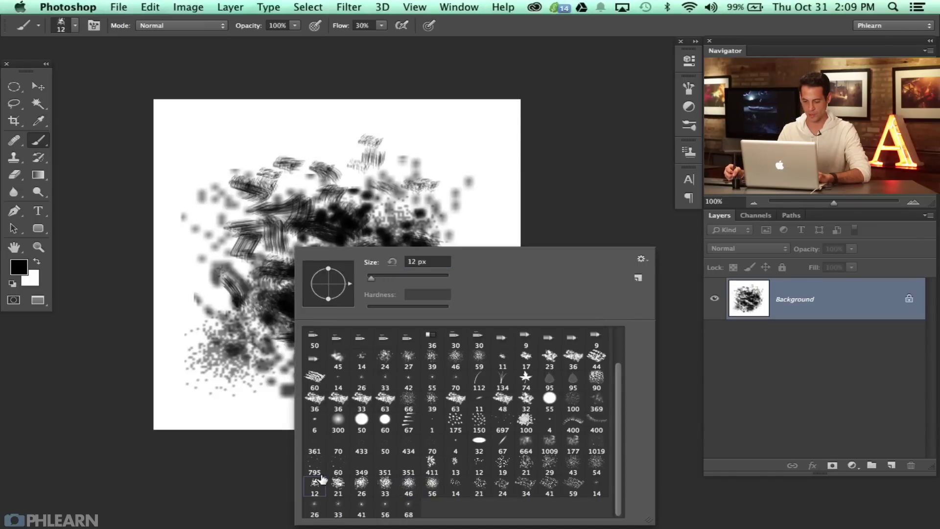
left_click(243, 393)
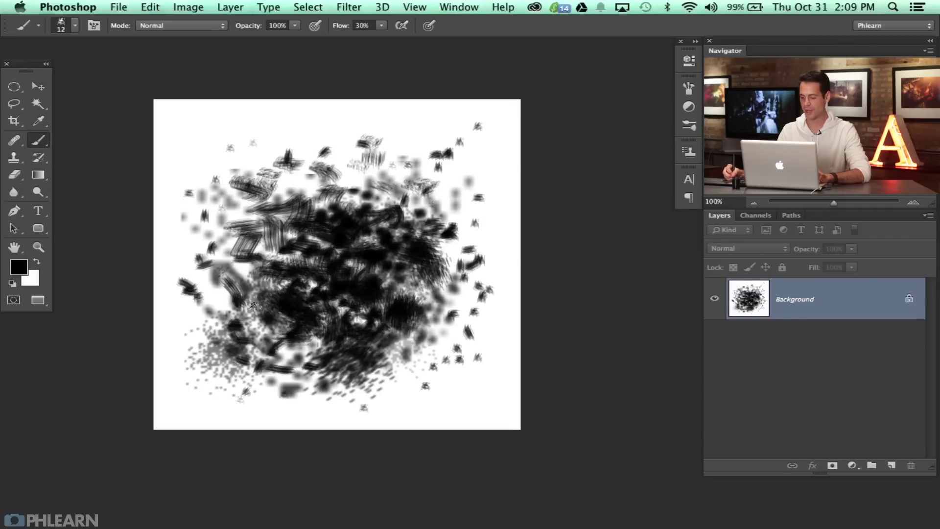
Define the painted cluster as a brush preset named Dirt, and undo a test stroke made with it on the canvas
left_click(151, 8)
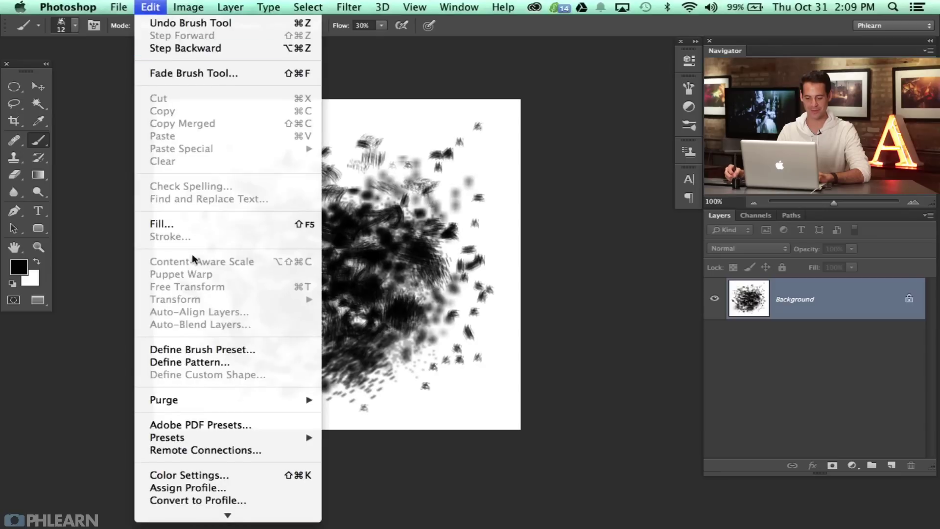
left_click(216, 349)
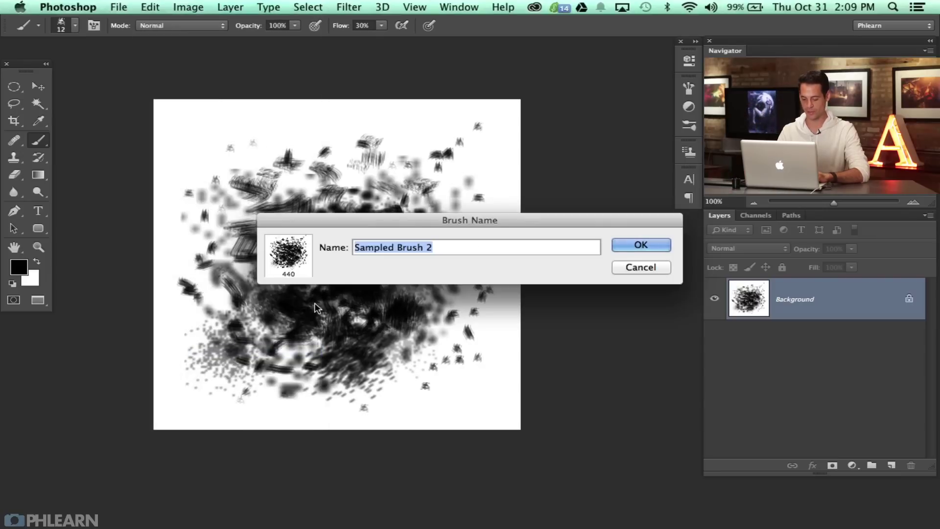
type("Dirt")
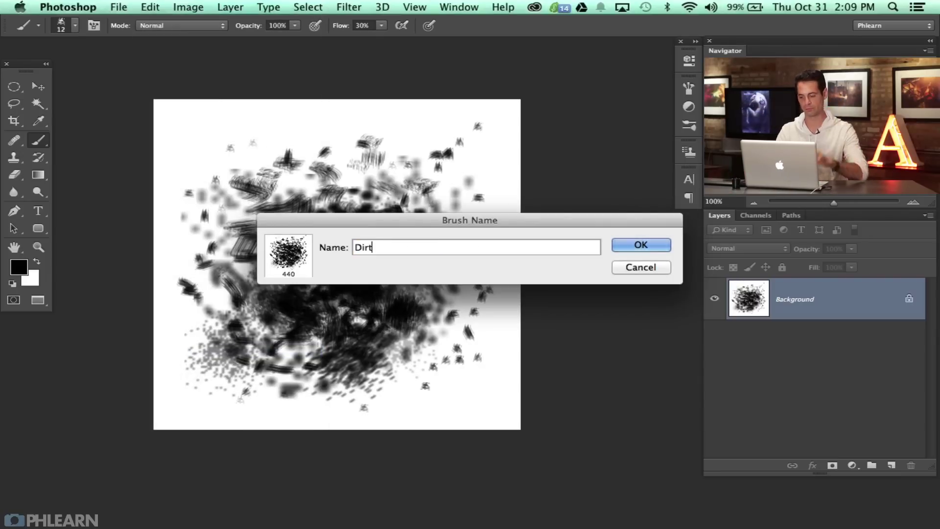
key("Return")
mouse_move(319, 264)
left_mouse_down()
mouse_move(338, 230)
mouse_move(372, 221)
mouse_move(350, 299)
mouse_move(310, 278)
mouse_move(351, 263)
mouse_move(368, 241)
left_mouse_up()
key("super+z")
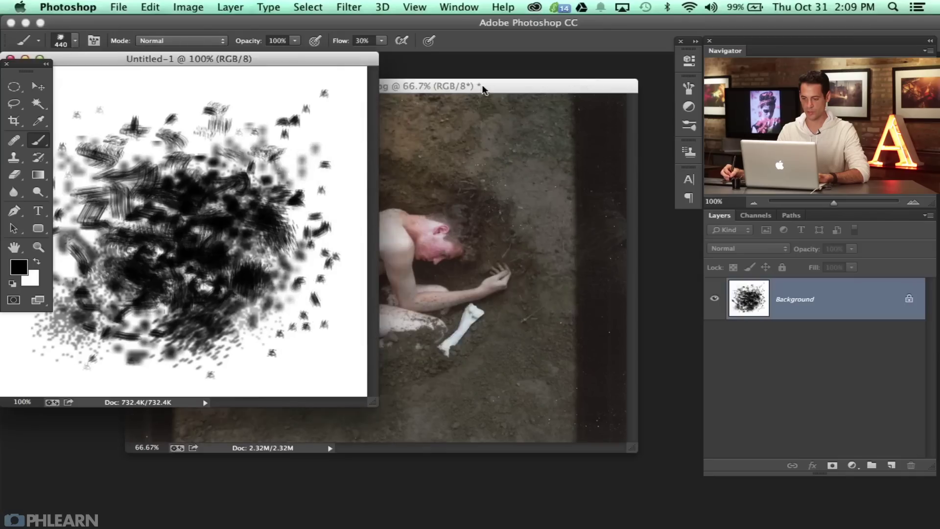
Switch back to the photo in full-screen mode and add a new empty layer above the background
left_click(482, 89)
key("f")
left_click_drag(429, 299, 373, 297)
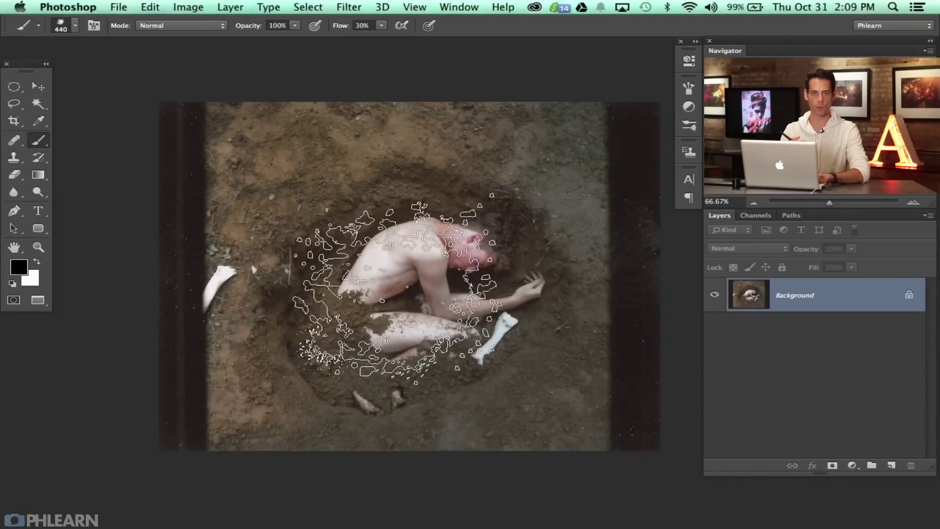
key("super+alt+shift+n")
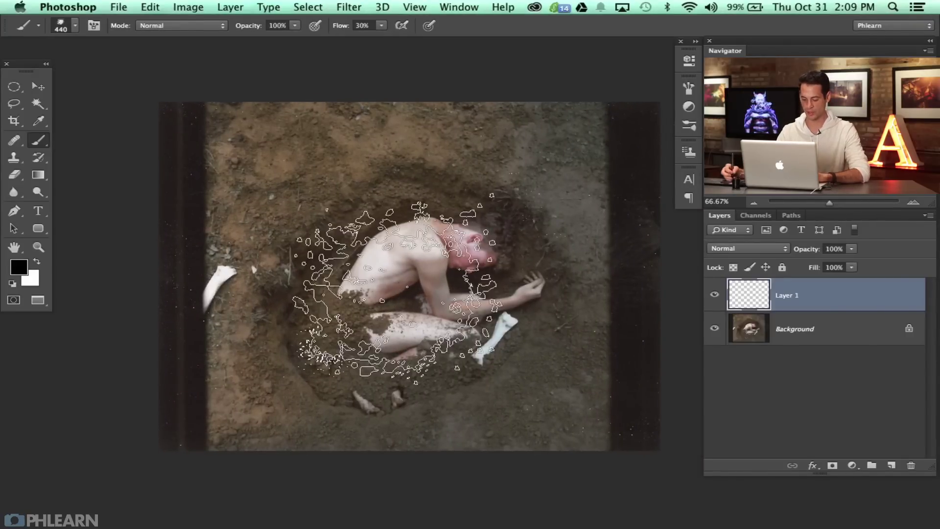
Set the foreground color to a bright, saturated red for the brush
key("x")
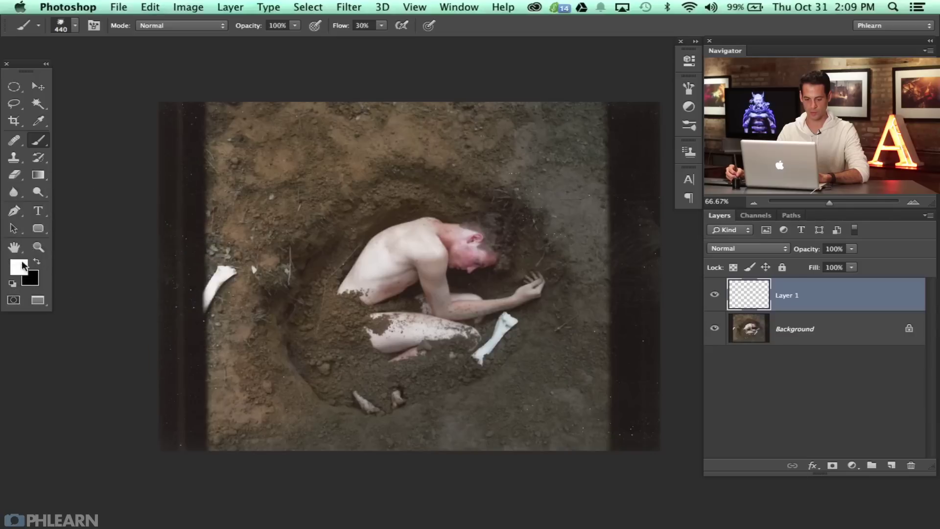
left_click(22, 267)
left_click(567, 267)
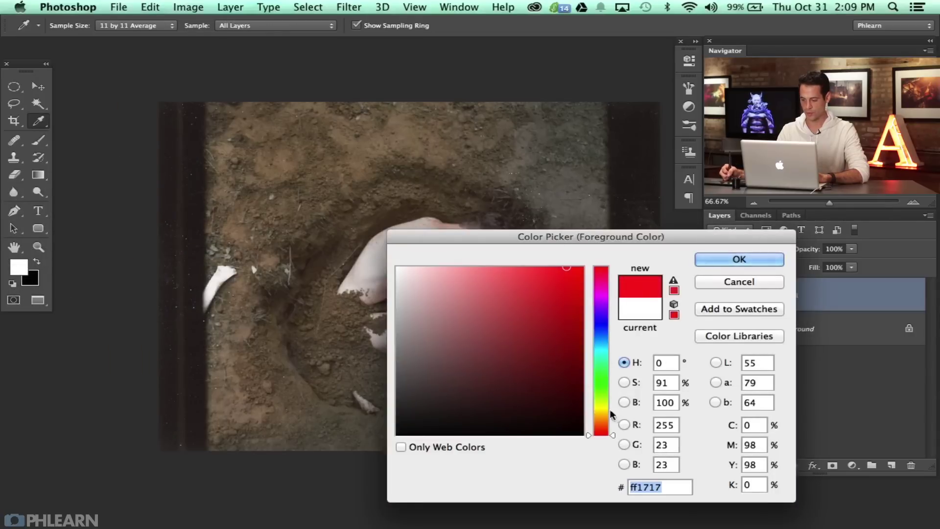
left_click(601, 423)
left_click_drag(601, 419, 602, 427)
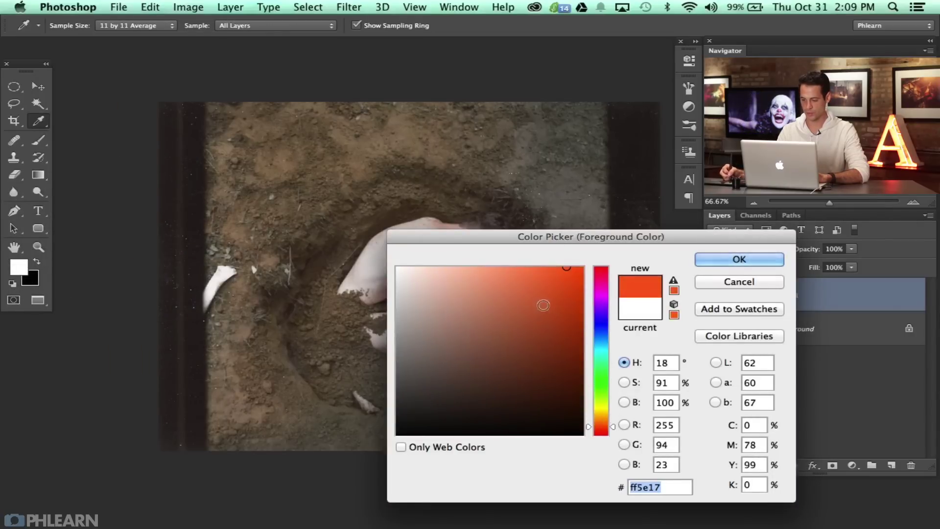
left_click_drag(543, 305, 549, 267)
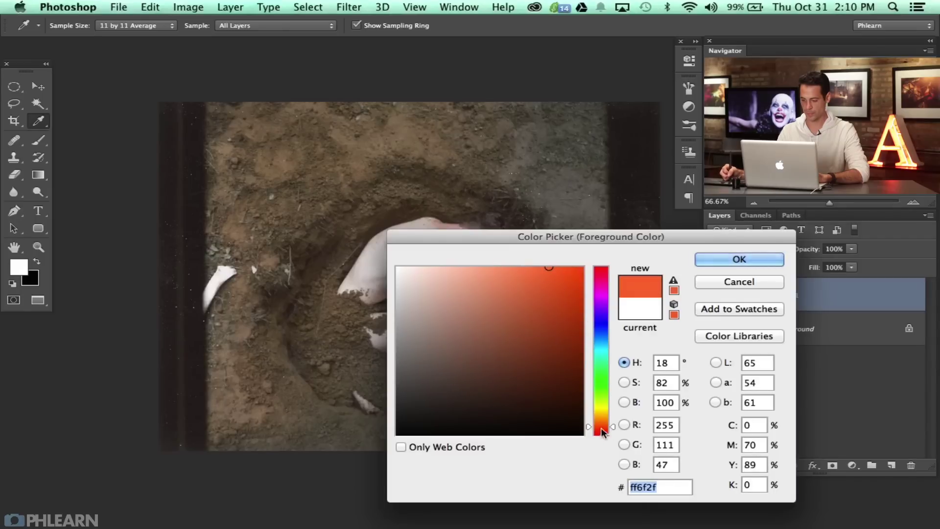
left_click_drag(602, 429, 602, 433)
left_click(720, 261)
Try the Dirt brush at 141 px with red strokes over the dirt beside the man's back, and undo them
left_click_drag(343, 272, 283, 272, "ctrl+alt")
mouse_move(244, 220)
left_mouse_down()
mouse_move(333, 186)
mouse_move(340, 267)
mouse_move(351, 252)
mouse_move(294, 277)
mouse_move(272, 311)
mouse_move(379, 304)
left_mouse_up()
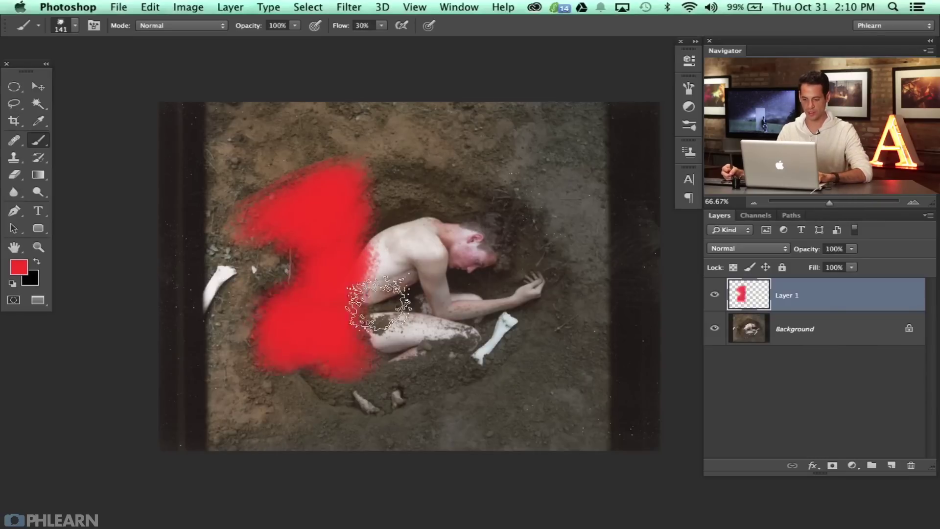
key("super+alt+z")
key("super+alt+z")
mouse_move(248, 279)
left_mouse_down()
mouse_move(338, 214)
mouse_move(370, 328)
left_mouse_up()
key("super+plus")
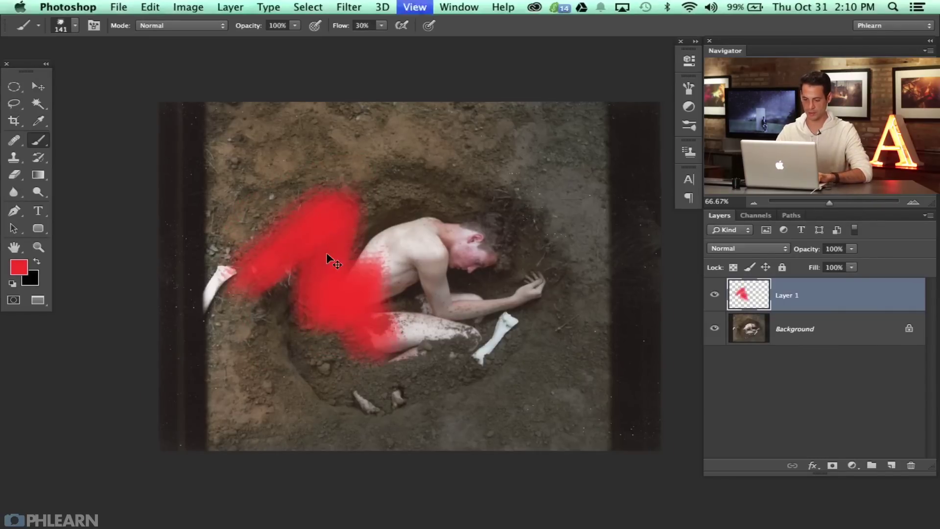
key("super+z")
Reduce the Dirt brush to 98 px, set its flow to 80%, and undo the test strokes made beside the man
left_click_drag(331, 230, 322, 232)
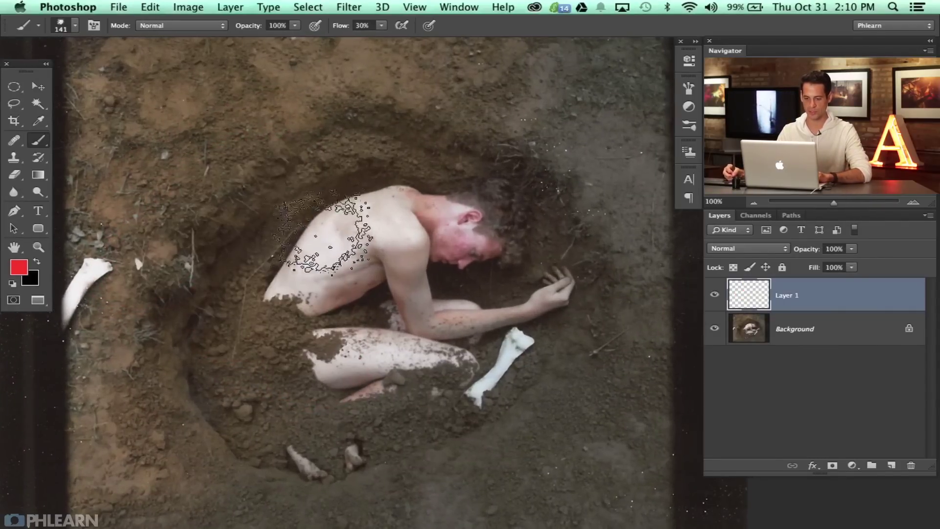
mouse_move(256, 168)
left_mouse_down("ctrl+alt")
mouse_move(236, 170)
mouse_move(268, 189)
left_mouse_up("ctrl+alt")
key("super+z")
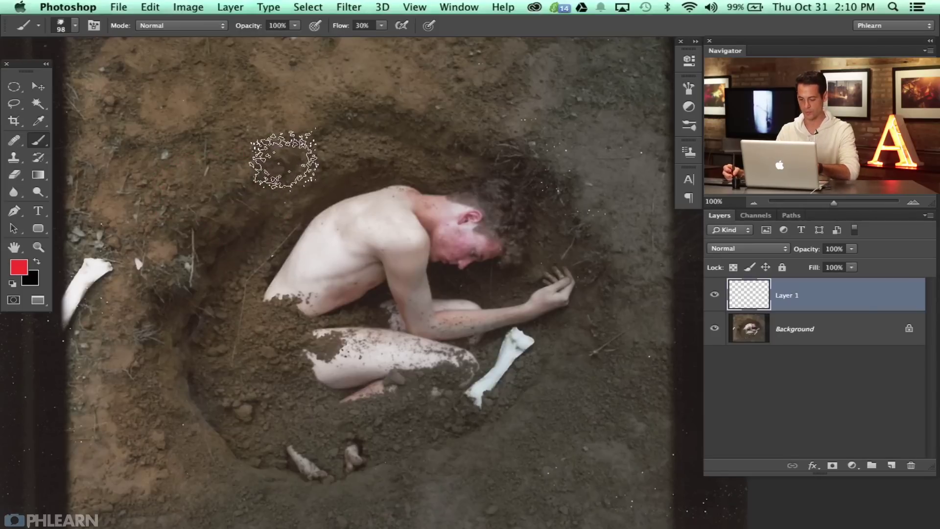
key("shift+8")
mouse_move(191, 160)
left_mouse_down()
mouse_move(219, 189)
mouse_move(325, 211)
left_mouse_up()
key("super+z")
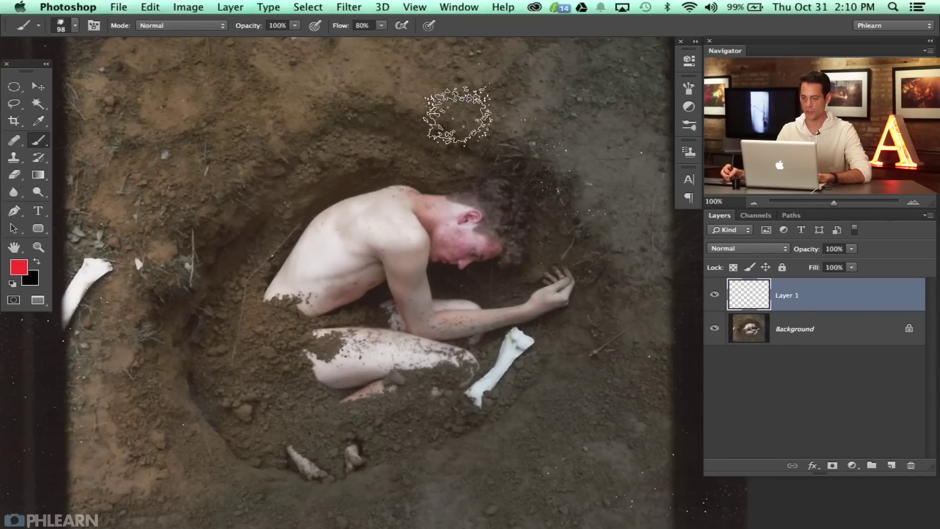
Enable Shape Dynamics with 100% size jitter, 0% minimum diameter and 100% angle jitter, and undo a test stroke made with it
left_click_drag(458, 117, 424, 105)
left_click(459, 7)
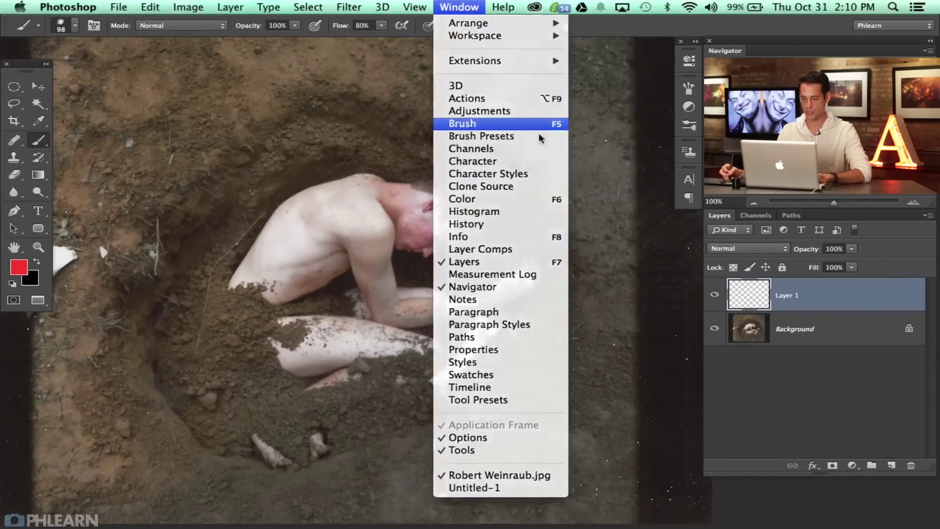
left_click(532, 123)
left_click_drag(341, 220, 267, 210)
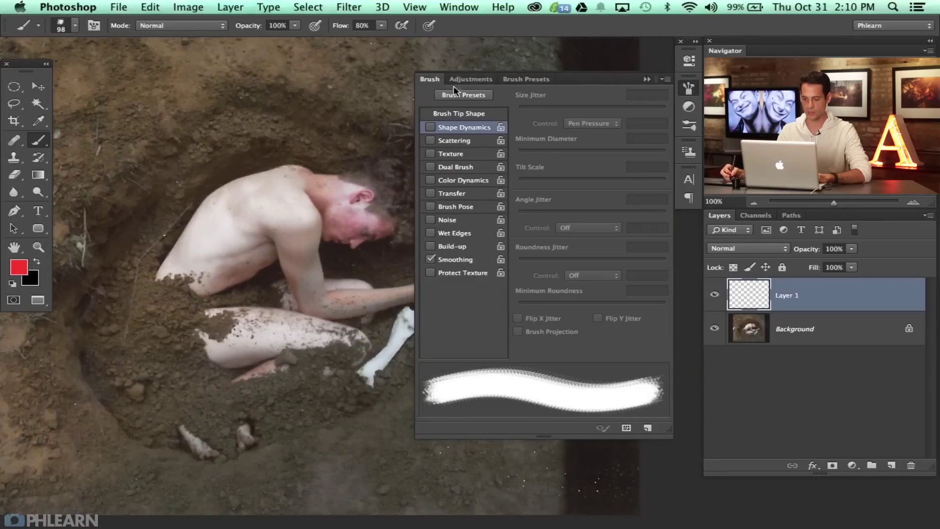
left_click(430, 127)
left_click_drag(520, 108, 668, 113)
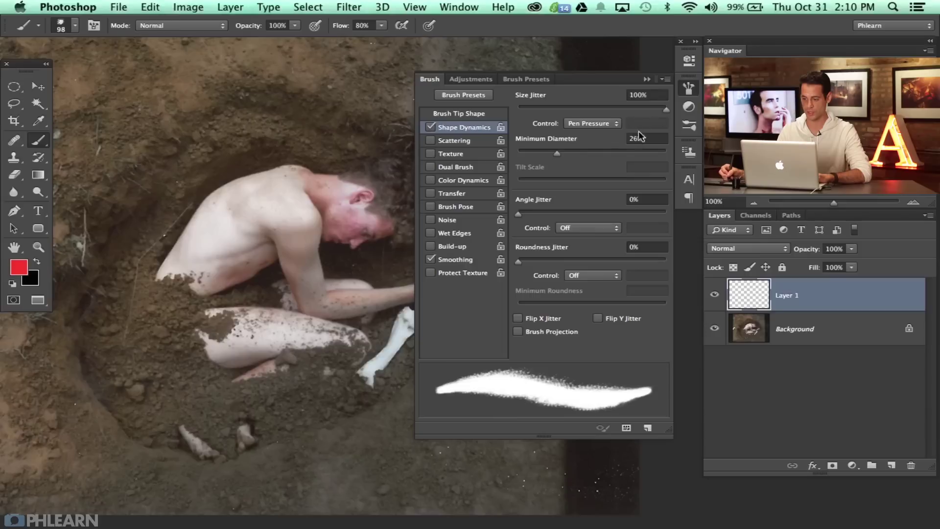
left_click_drag(557, 152, 518, 152)
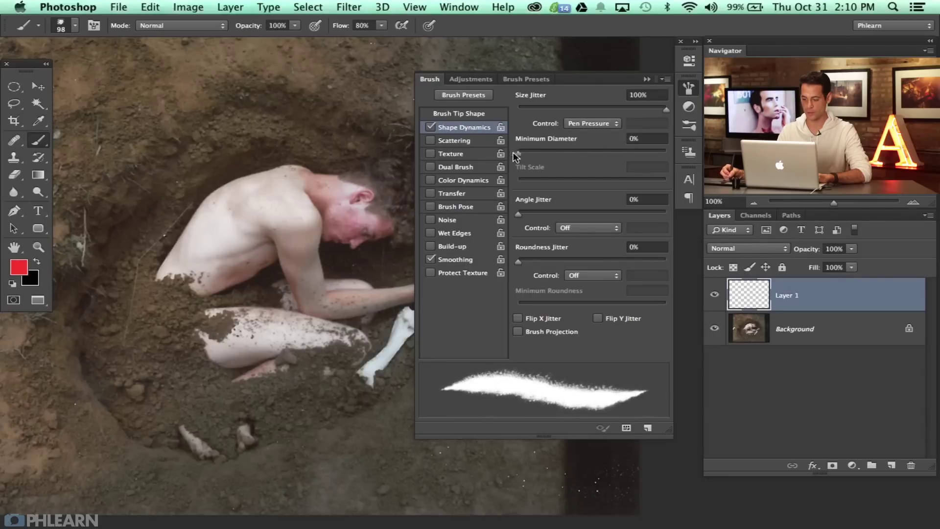
left_click_drag(523, 210, 687, 217)
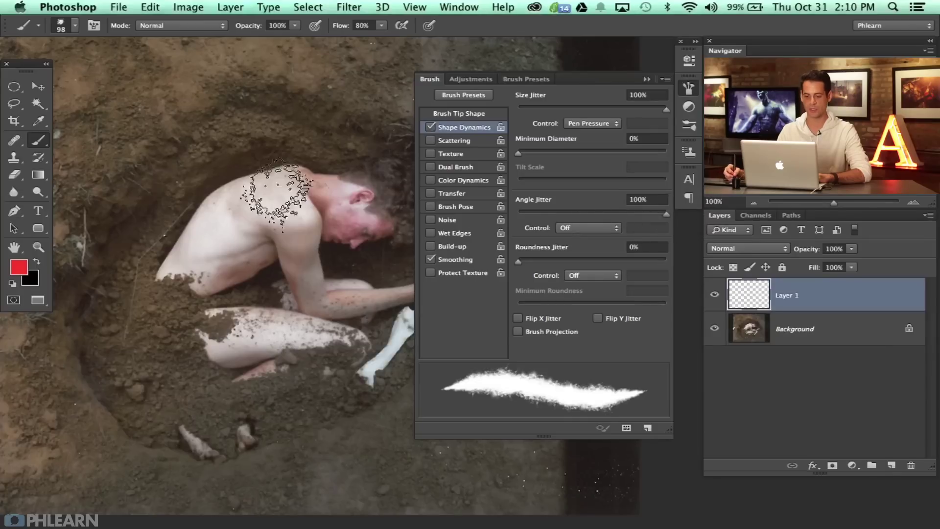
mouse_move(100, 142)
left_mouse_down()
mouse_move(248, 100)
mouse_move(303, 98)
mouse_move(352, 112)
mouse_move(362, 150)
mouse_move(276, 206)
mouse_move(174, 203)
mouse_move(127, 321)
mouse_move(206, 301)
mouse_move(291, 375)
left_mouse_up()
key("super+z")
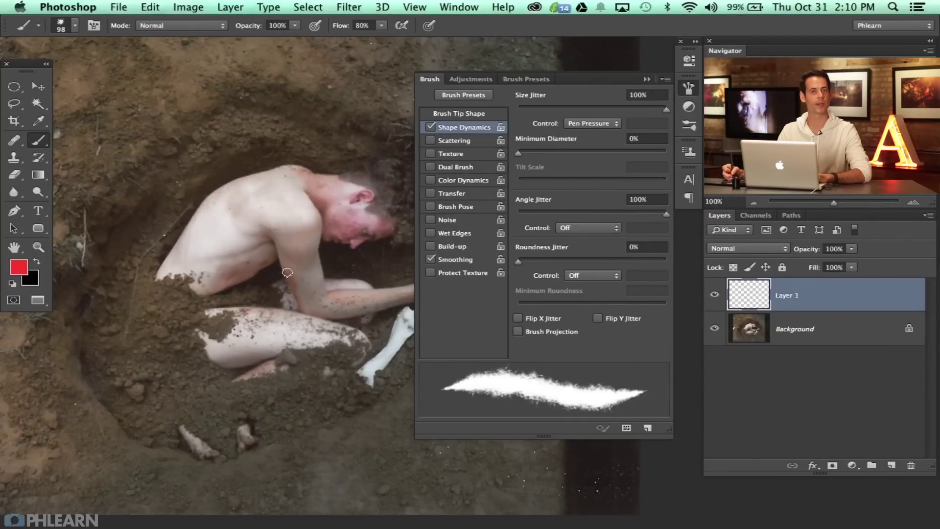
Increase the brush tip spacing to 63% and paint a winding red stroke around the man
left_click(469, 114)
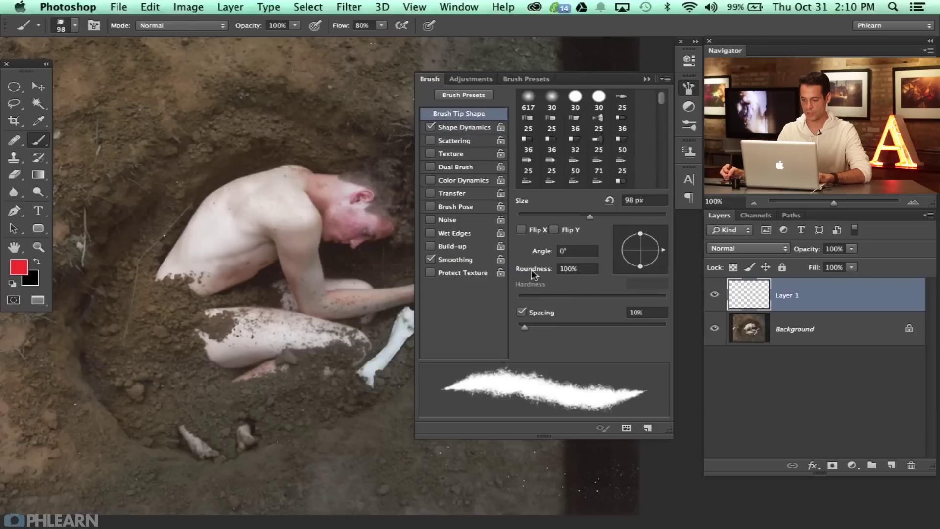
left_click_drag(524, 328, 564, 328)
mouse_move(172, 180)
left_mouse_down()
mouse_move(274, 140)
mouse_move(330, 160)
mouse_move(125, 253)
mouse_move(108, 390)
mouse_move(162, 443)
mouse_move(298, 372)
mouse_move(161, 255)
mouse_move(147, 98)
left_mouse_up()
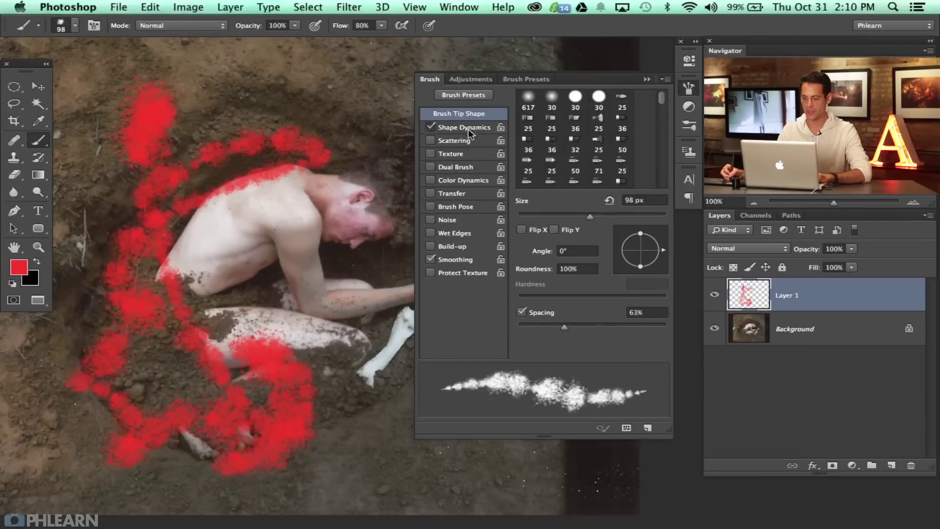
Enable Scattering on both axes at 673% and paint scattered dabs over the man's back and the pit's left edge, using 35 and 20 px sizes
left_click(469, 140)
left_click_drag(304, 181, 284, 255)
mouse_move(210, 234)
left_mouse_down()
mouse_move(284, 193)
mouse_move(298, 165)
left_mouse_up()
left_click_drag(186, 195, 164, 199)
left_click_drag(166, 179, 155, 210)
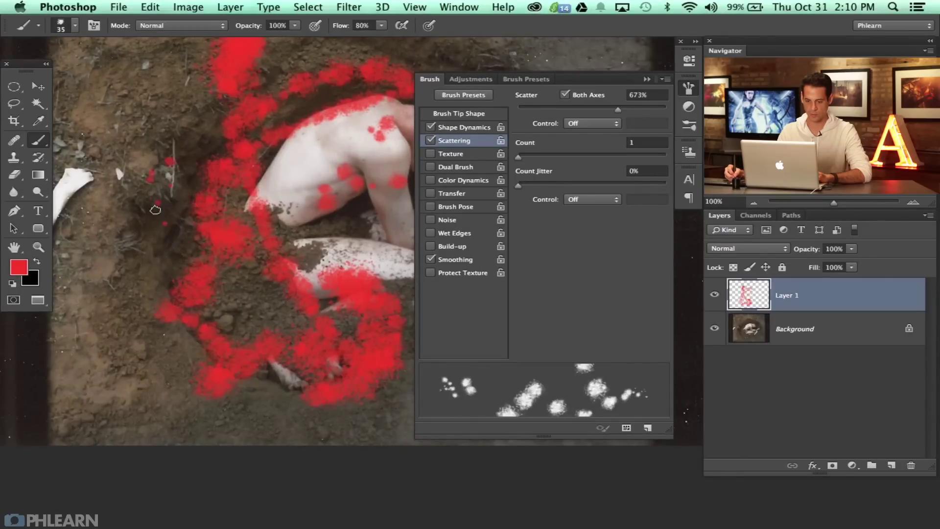
left_click_drag(155, 292, 161, 289)
mouse_move(164, 286)
left_mouse_down()
mouse_move(156, 286)
mouse_move(171, 317)
left_mouse_up()
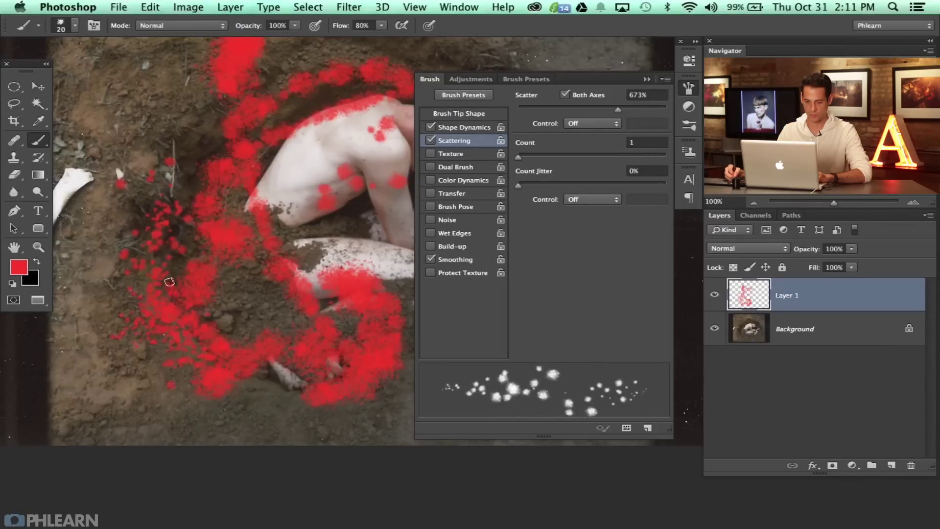
Reduce the scatter to 327%, enlarge the brush to 35 px, and paint scattered clumps on the dirt below the man's leg
left_click_drag(606, 110, 566, 114)
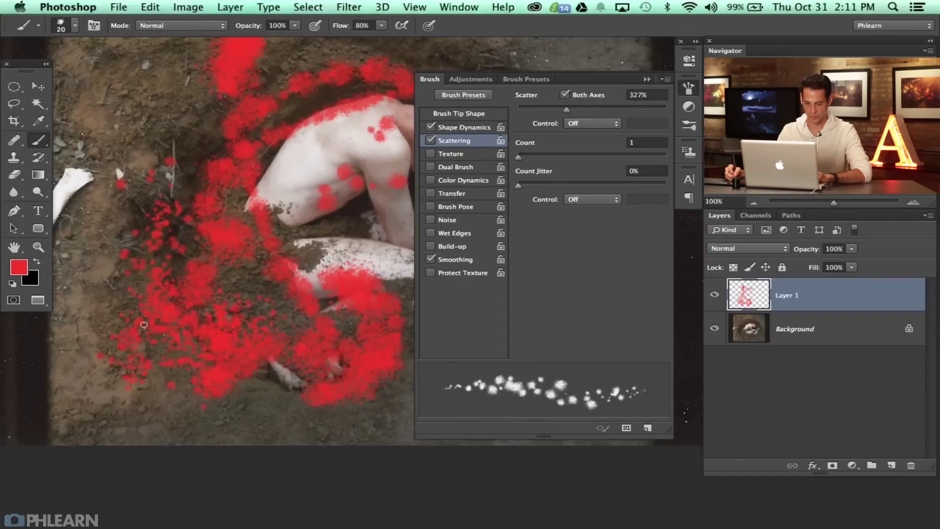
left_click_drag(136, 336, 144, 336, "ctrl+alt")
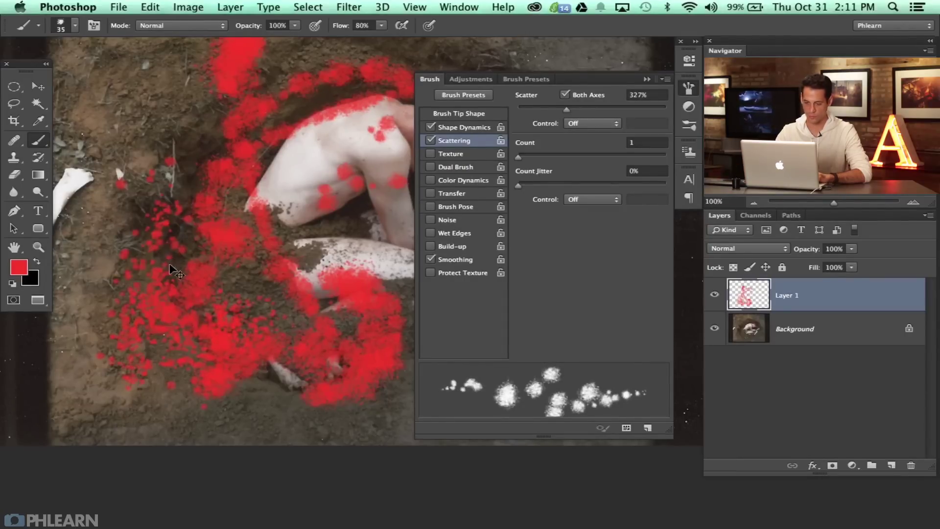
key("super+equal")
key("super+equal")
key("super+equal")
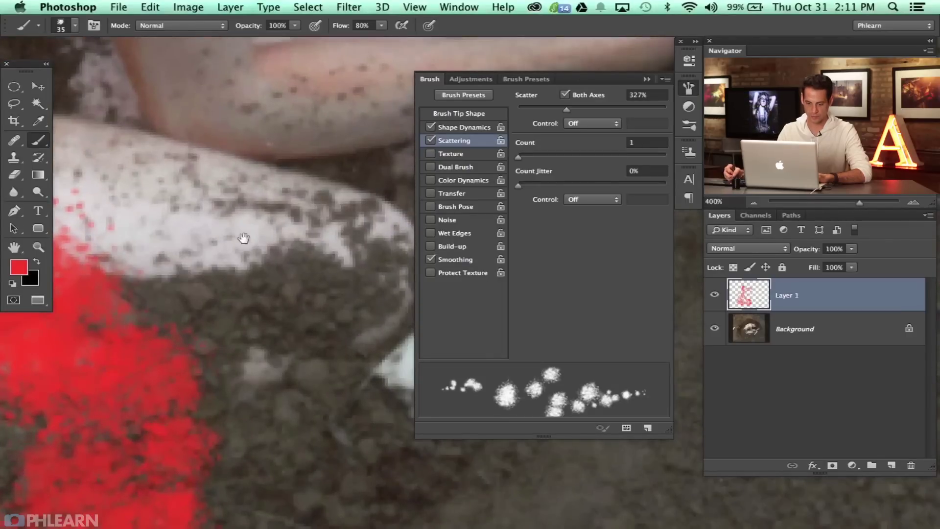
scroll(235, 245, "down", 5)
mouse_move(208, 286)
left_mouse_down()
mouse_move(173, 337)
mouse_move(315, 142)
mouse_move(366, 137)
mouse_move(371, 225)
mouse_move(356, 311)
mouse_move(394, 389)
left_mouse_up()
left_click_drag(309, 391, 112, 282)
mouse_move(309, 284)
left_mouse_down()
mouse_move(335, 372)
mouse_move(282, 438)
mouse_move(194, 364)
mouse_move(159, 206)
left_mouse_up()
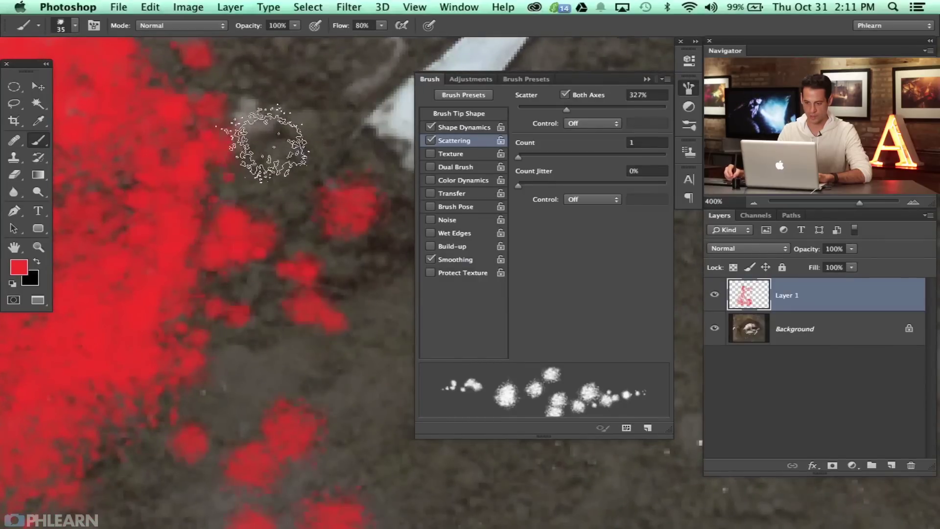
Scatter red dabs across the dirt above and left of the man and over his back, using 11 px and 39 px brush sizes
key("super+minus")
key("super+minus")
key("super+minus")
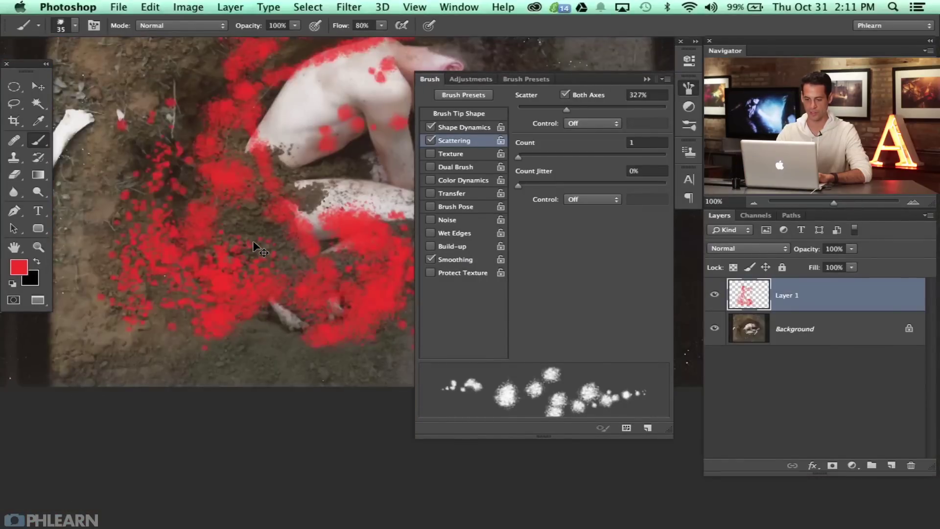
left_click_drag(252, 304, 225, 303)
left_click_drag(170, 226, 141, 222)
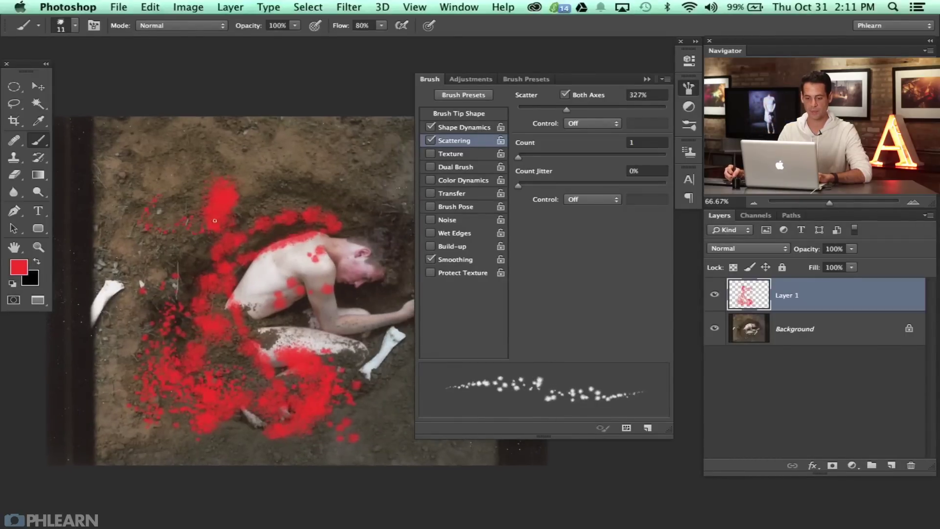
left_click_drag(197, 244, 181, 251)
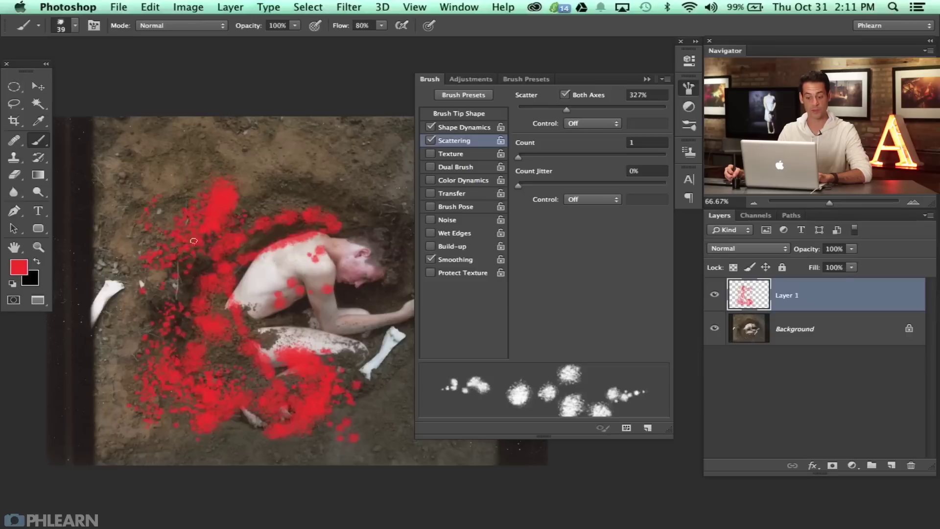
mouse_move(259, 195)
left_mouse_down()
mouse_move(304, 176)
mouse_move(336, 184)
mouse_move(284, 184)
left_mouse_up()
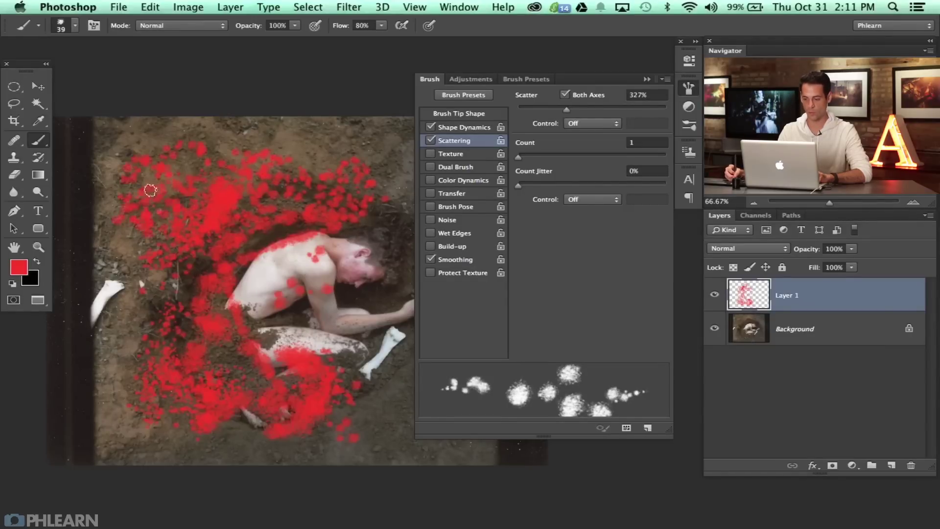
left_click(714, 295)
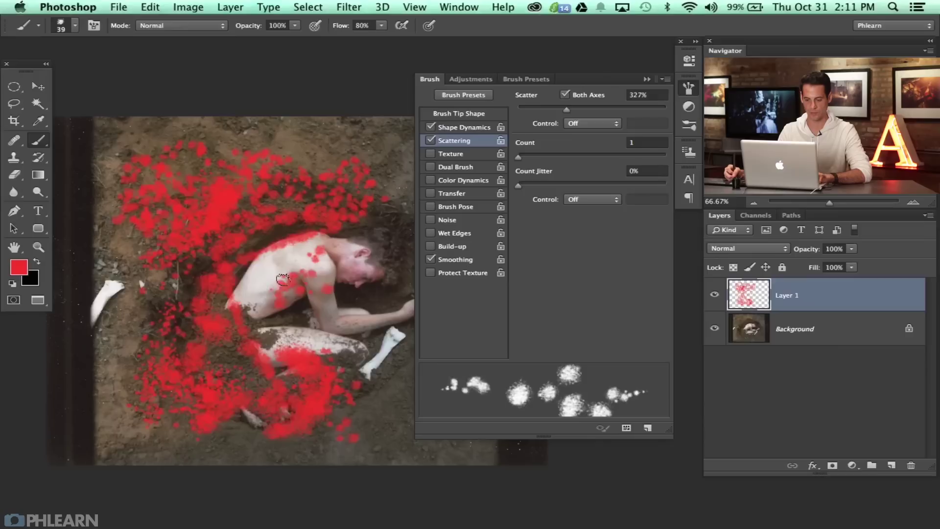
left_click_drag(283, 279, 241, 298)
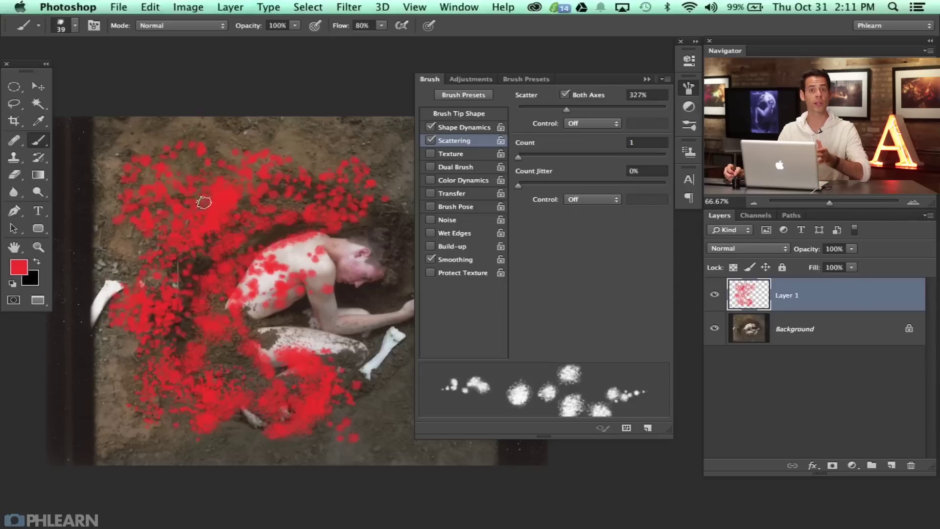
Save the current brush as a preset named Dirt Clots with its brush size captured
left_click(665, 80)
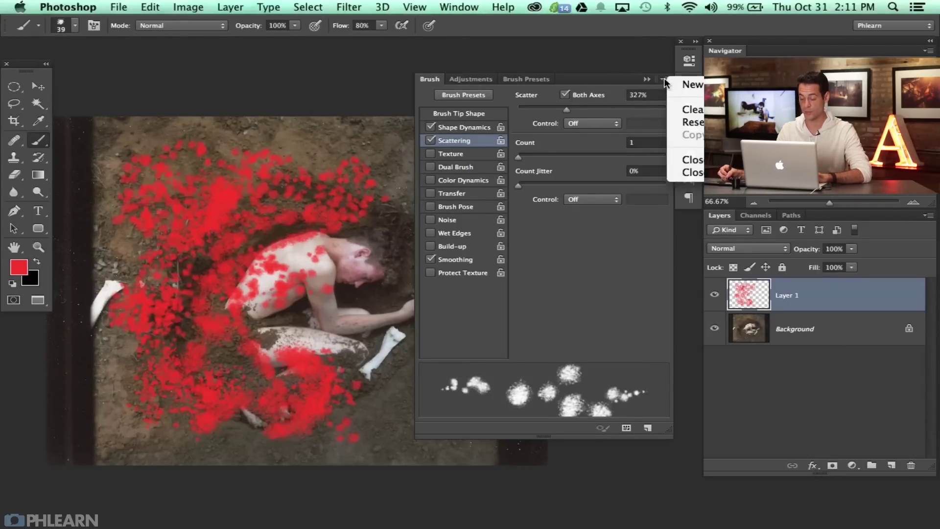
left_click(692, 85)
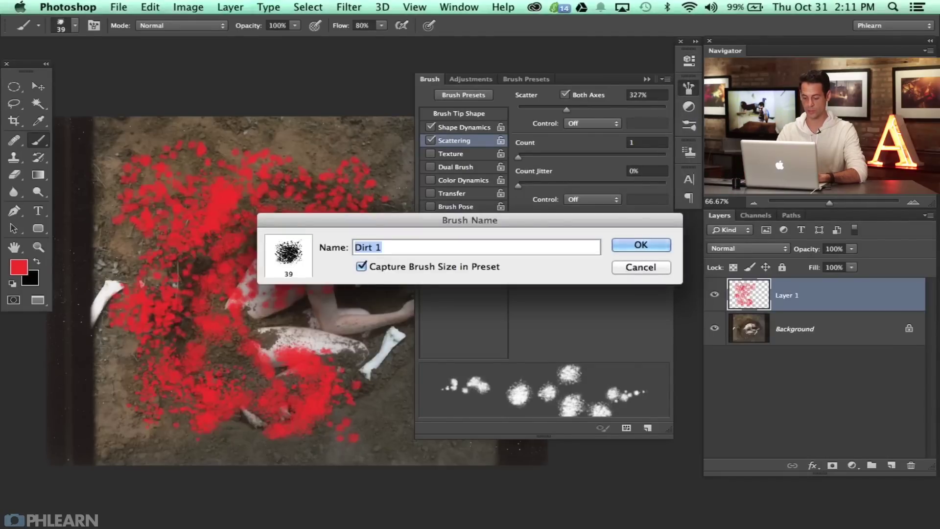
type("Dirt ")
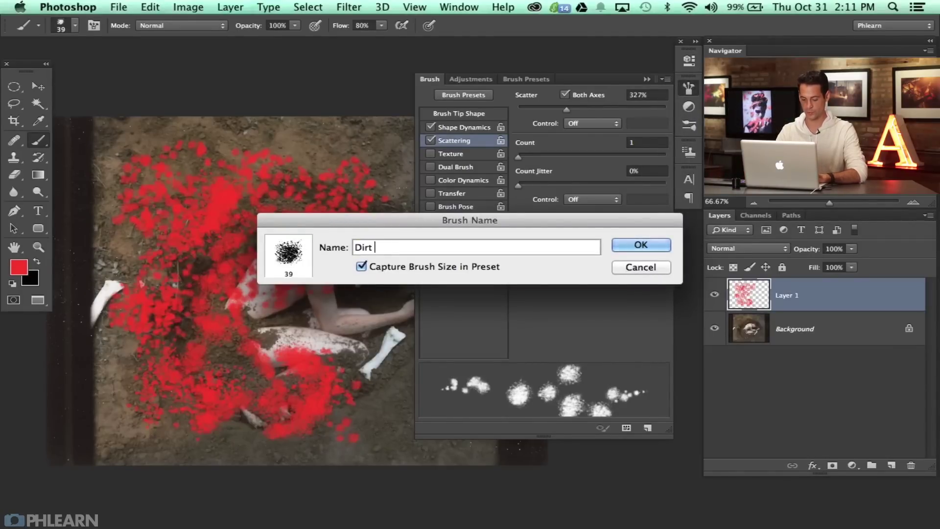
type("Clots")
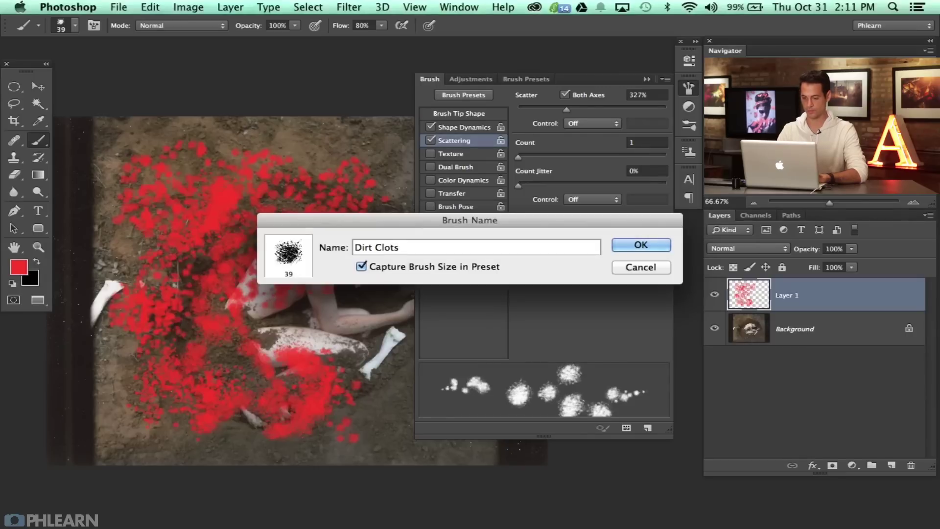
key("Return")
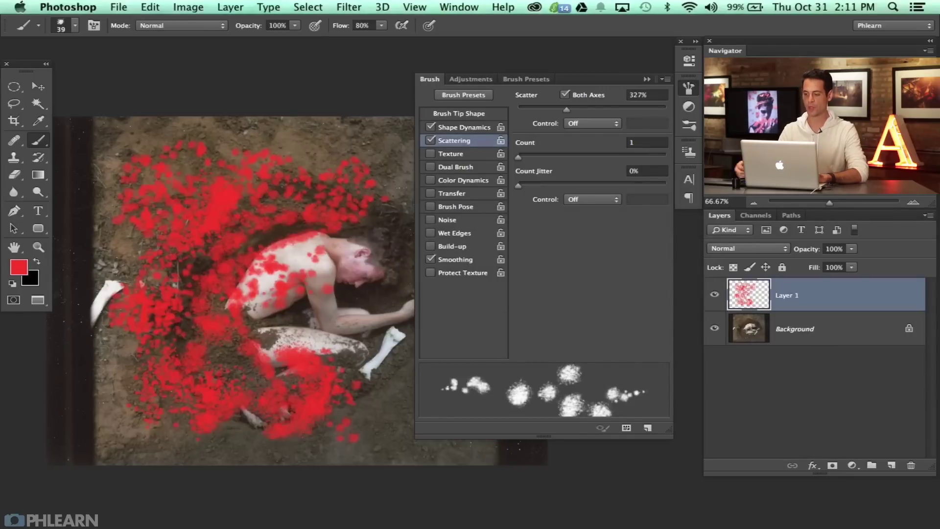
Close the brush settings and delete the layer with the red test strokes
left_click(690, 89)
key("BackSpace")
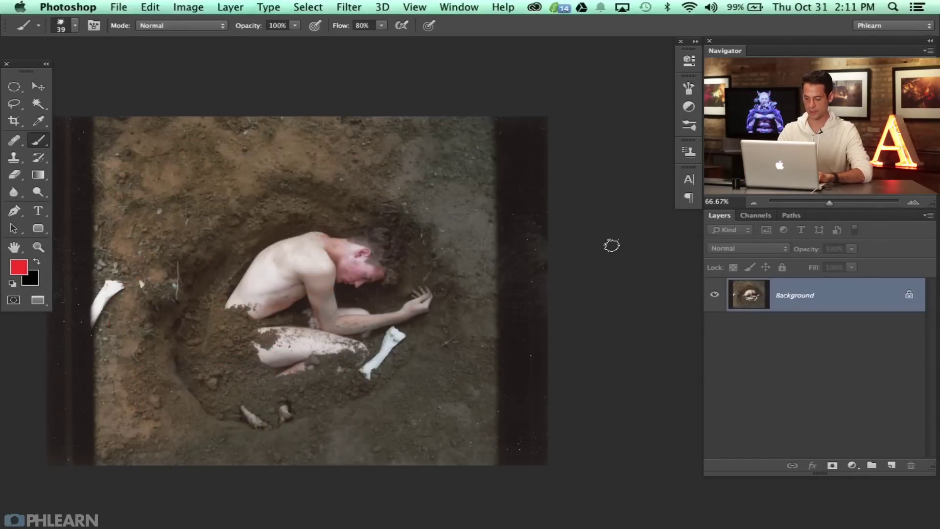
Add a new empty layer and set up the Clone Stamp tool with the 39 px dirt clot brush
key("alt+shift+super+n")
left_click_drag(229, 261, 281, 198)
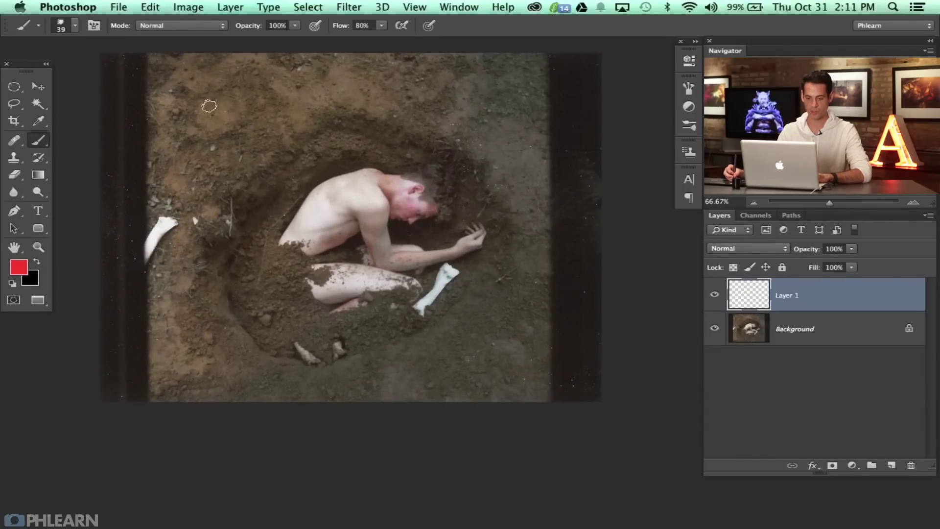
right_click(216, 106)
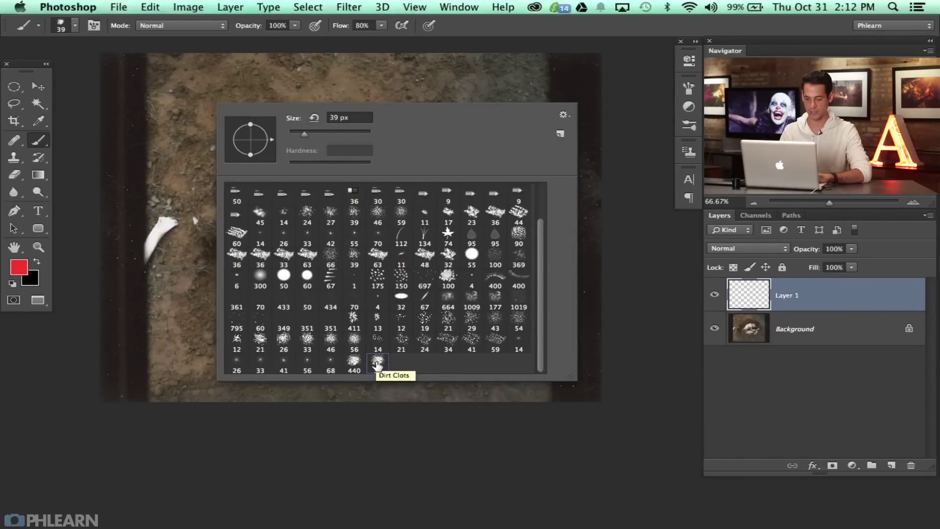
left_click(13, 158)
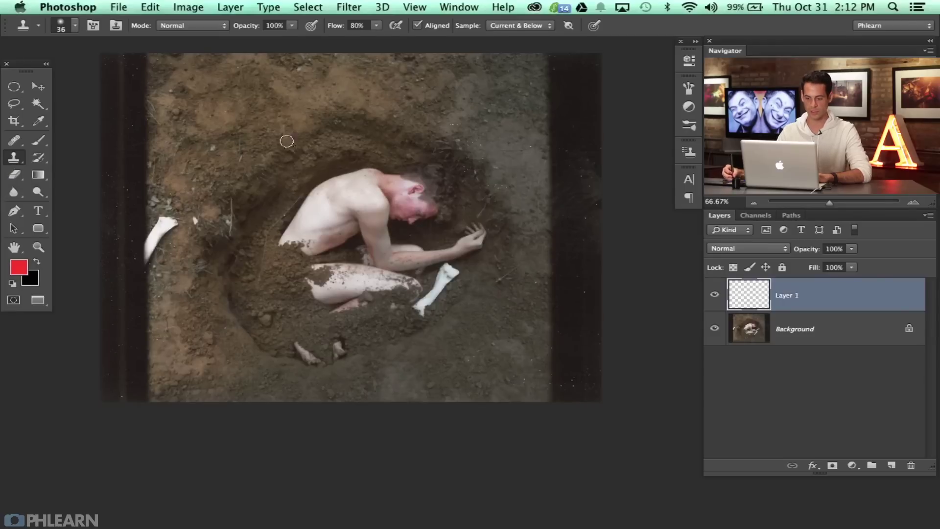
right_click(268, 130)
left_click(434, 390)
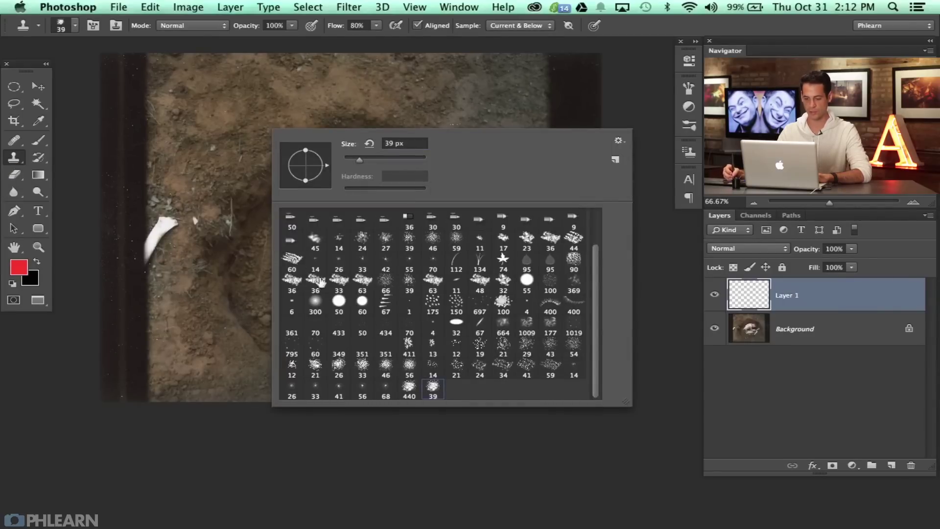
left_click(223, 235)
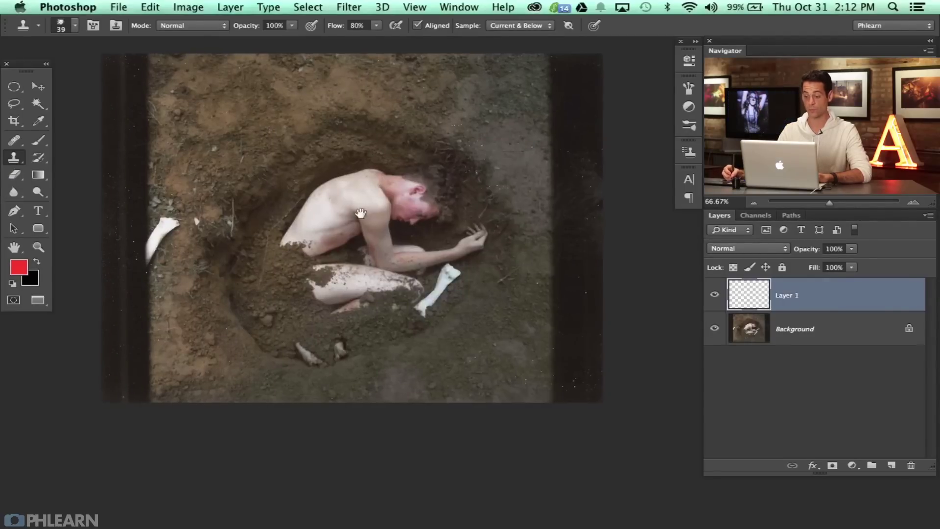
Make the Clone Stamp sample Current & Below, with the man and the surrounding pit enlarged
left_click_drag(361, 213, 356, 243)
key("super+plus")
mouse_move(423, 289)
left_mouse_down()
mouse_move(469, 327)
mouse_move(480, 324)
left_mouse_up()
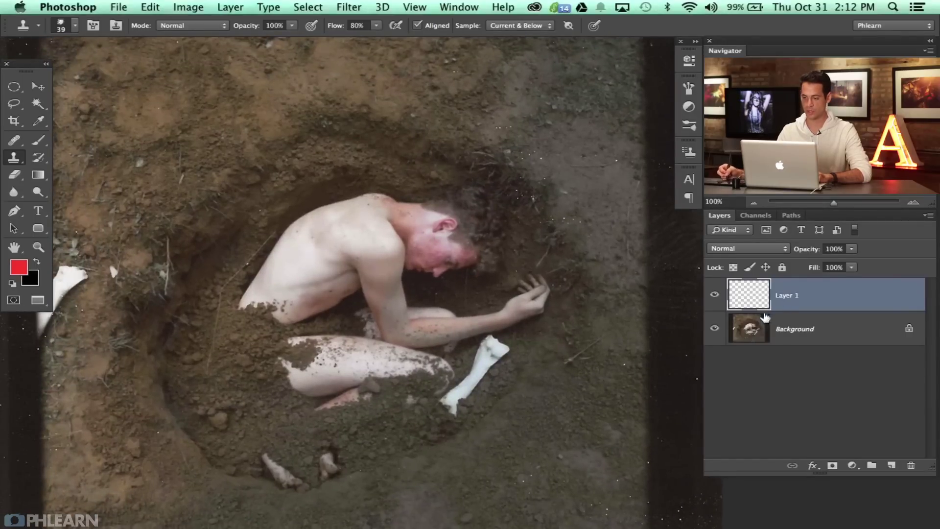
left_click(510, 30)
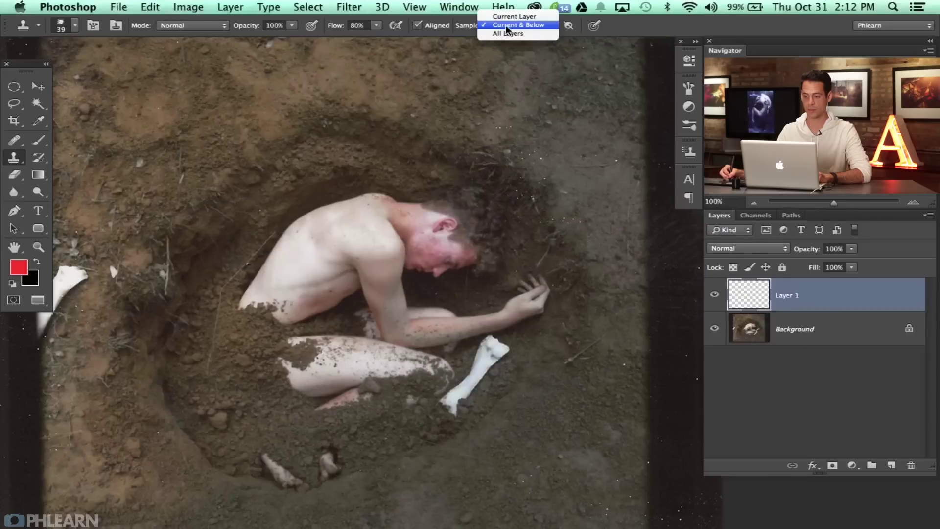
left_click(507, 25)
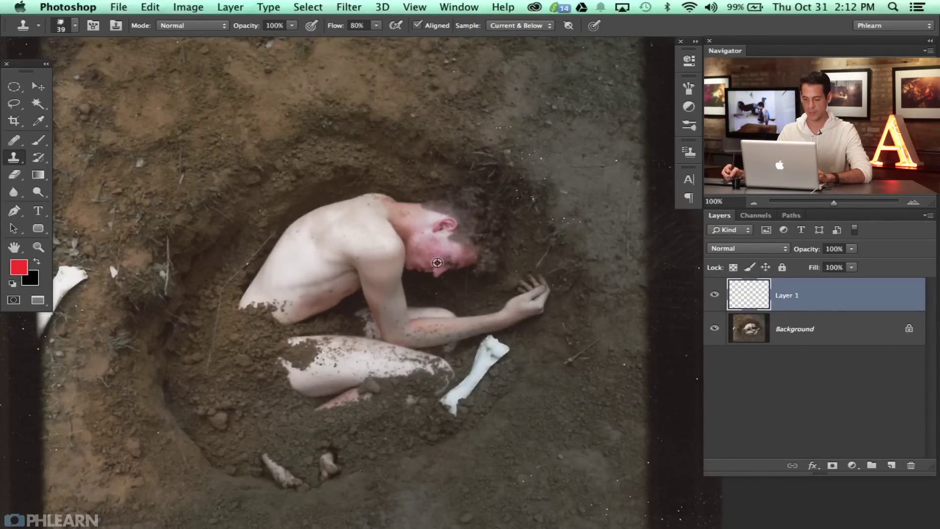
Try cloning the man's head and back onto the dirt above him, and undo the cloned strokes
mouse_move(393, 158)
left_mouse_down()
mouse_move(364, 140)
mouse_move(377, 122)
mouse_move(406, 143)
mouse_move(391, 157)
mouse_move(299, 163)
mouse_move(299, 130)
mouse_move(275, 125)
mouse_move(333, 118)
mouse_move(345, 156)
mouse_move(367, 96)
mouse_move(370, 122)
mouse_move(381, 123)
mouse_move(340, 100)
mouse_move(321, 103)
mouse_move(394, 114)
mouse_move(327, 124)
mouse_move(267, 117)
mouse_move(244, 134)
mouse_move(258, 194)
mouse_move(228, 167)
mouse_move(241, 212)
mouse_move(202, 178)
mouse_move(206, 156)
mouse_move(241, 216)
mouse_move(223, 199)
mouse_move(211, 206)
mouse_move(252, 166)
mouse_move(269, 103)
mouse_move(306, 89)
mouse_move(260, 200)
left_mouse_up()
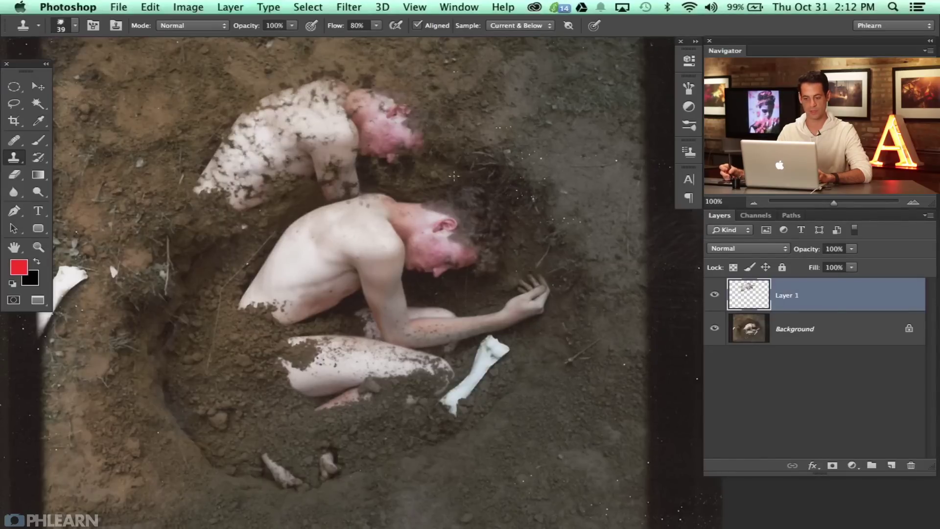
key("super+z")
Clone dirt clots over the pit's edge beside and below the man, reducing the brush size to 29 px
left_click_drag(408, 230, 438, 224)
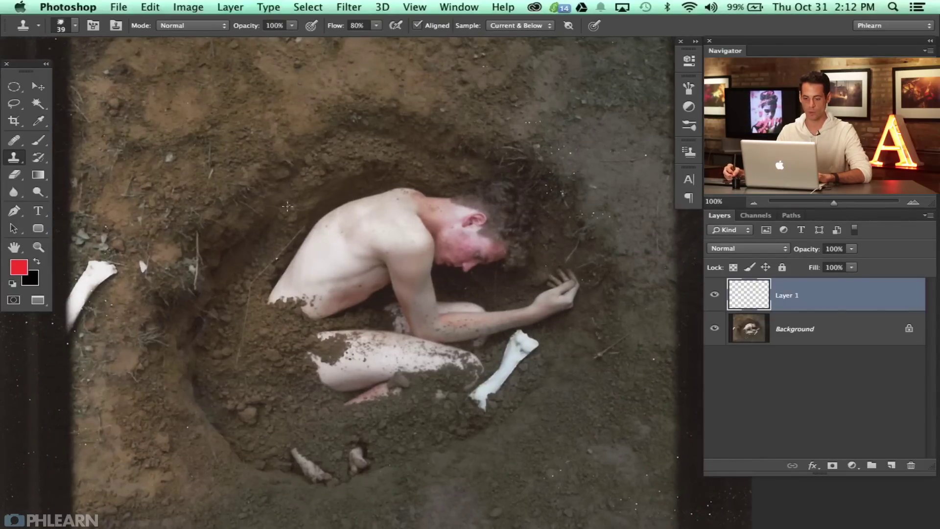
scroll(290, 174, "left", 3)
scroll(289, 175, "left", 3)
scroll(307, 294, "down", 5)
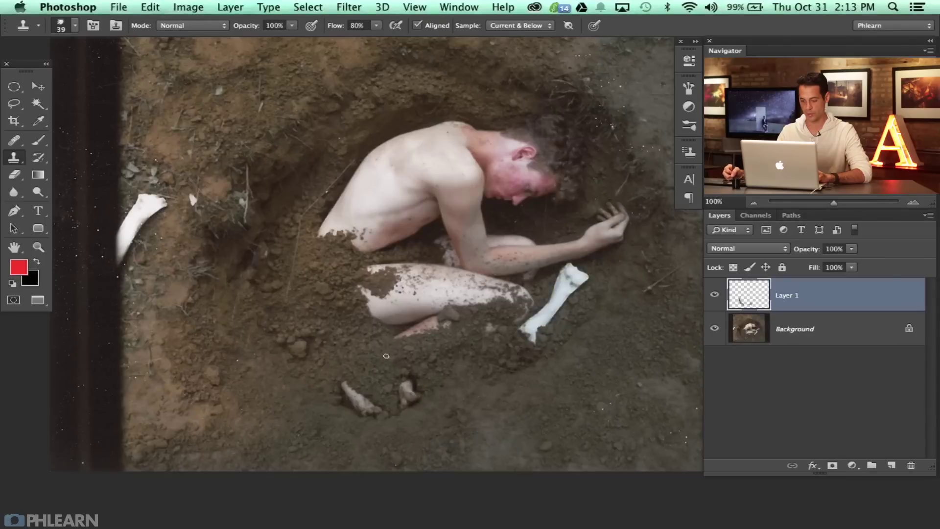
left_click_drag(384, 360, 374, 364)
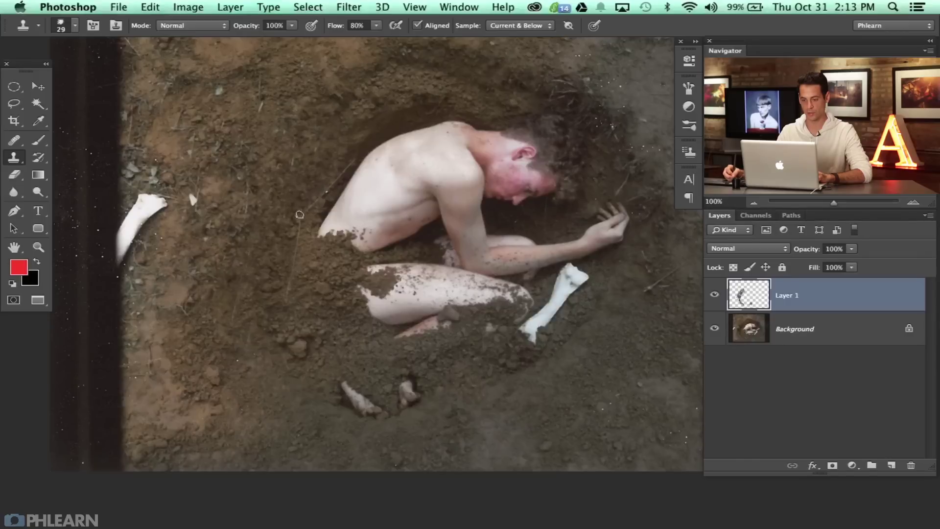
Clone dirt clots with the 29 px brush along the pit's rim above the man's back and head
mouse_move(348, 121)
left_mouse_down()
mouse_move(348, 98)
mouse_move(304, 176)
left_mouse_up()
key("super+z")
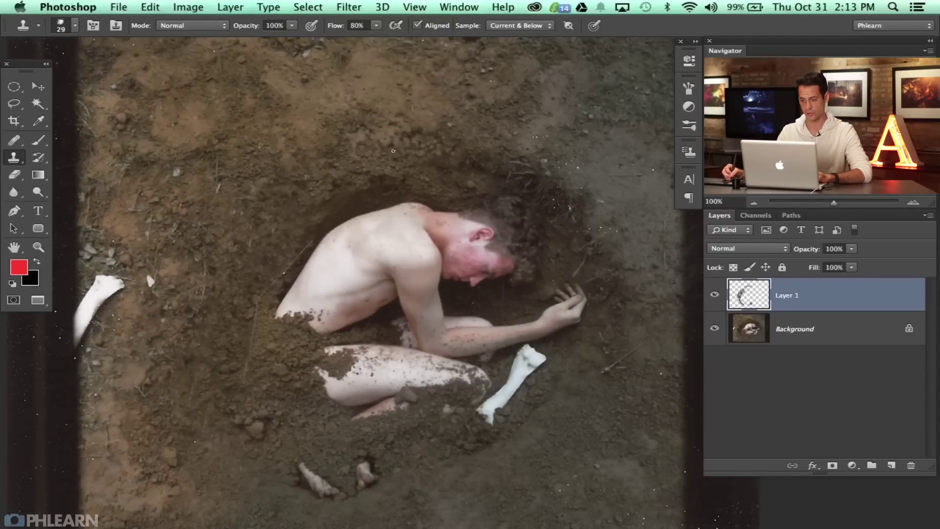
left_click_drag(410, 146, 423, 144)
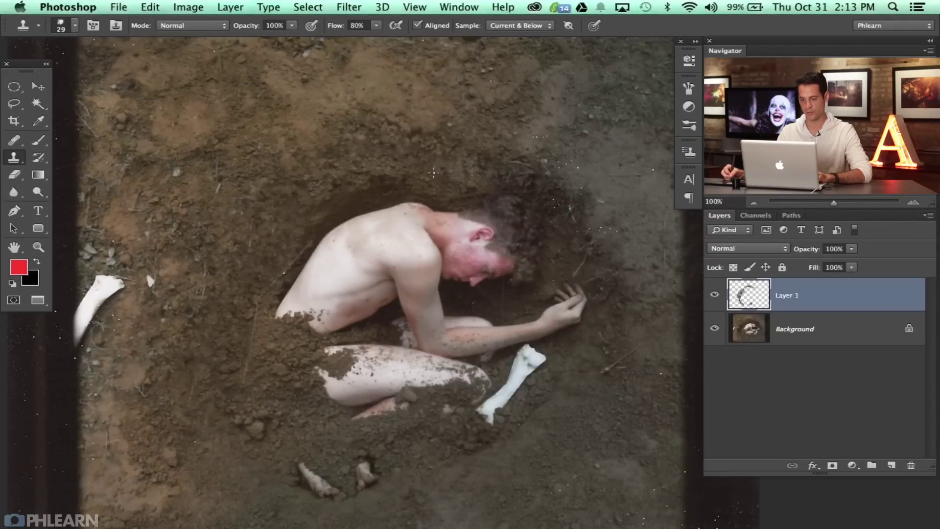
scroll(367, 216, "down", 4)
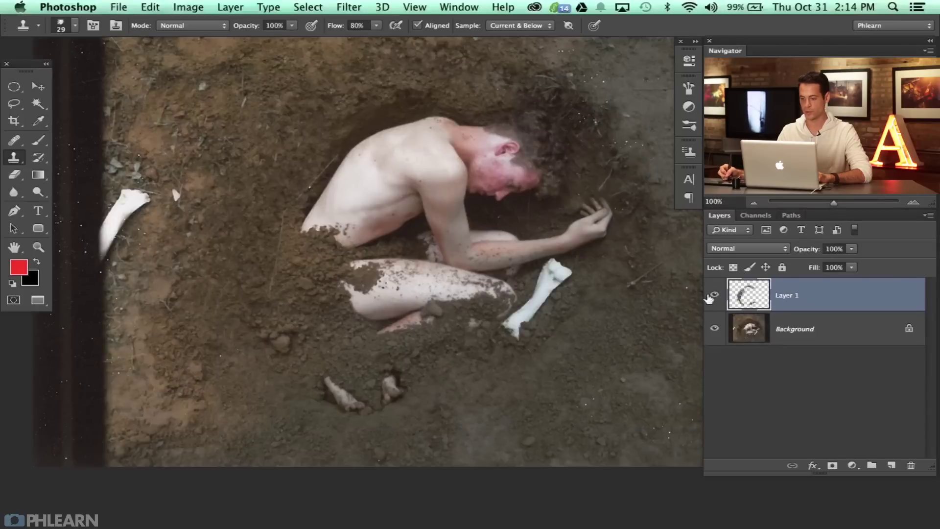
Compare the photo with and without the cloned dirt layer, both close up and at 66.67% zoom
left_click_drag(585, 291, 555, 316)
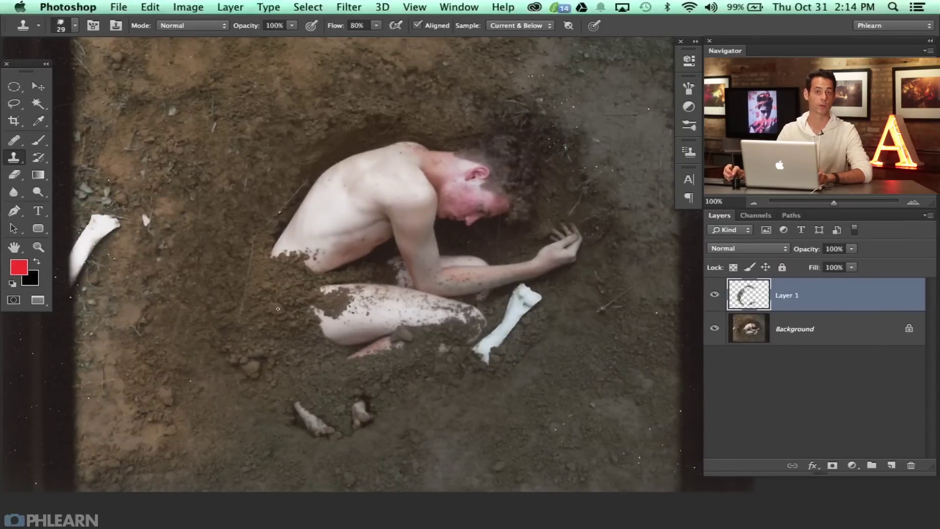
left_click_drag(451, 333, 431, 370)
left_click(715, 294)
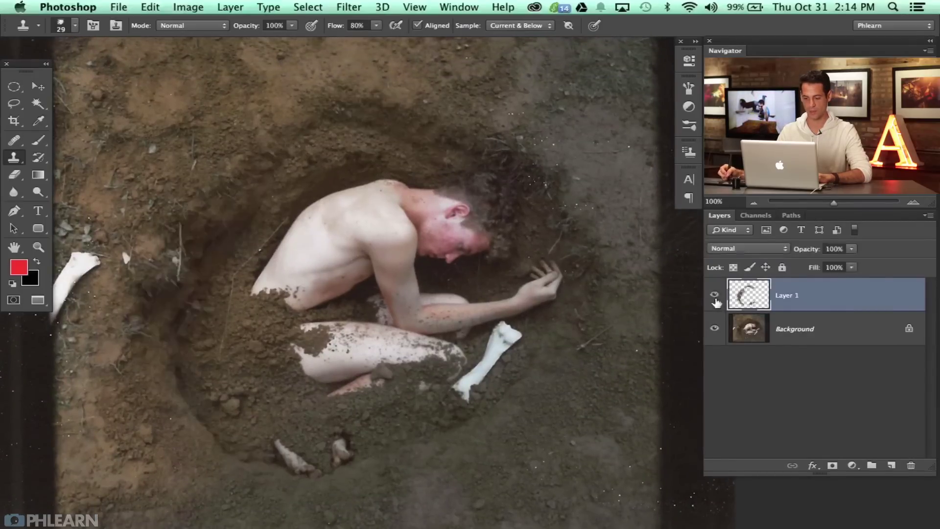
left_click(715, 295)
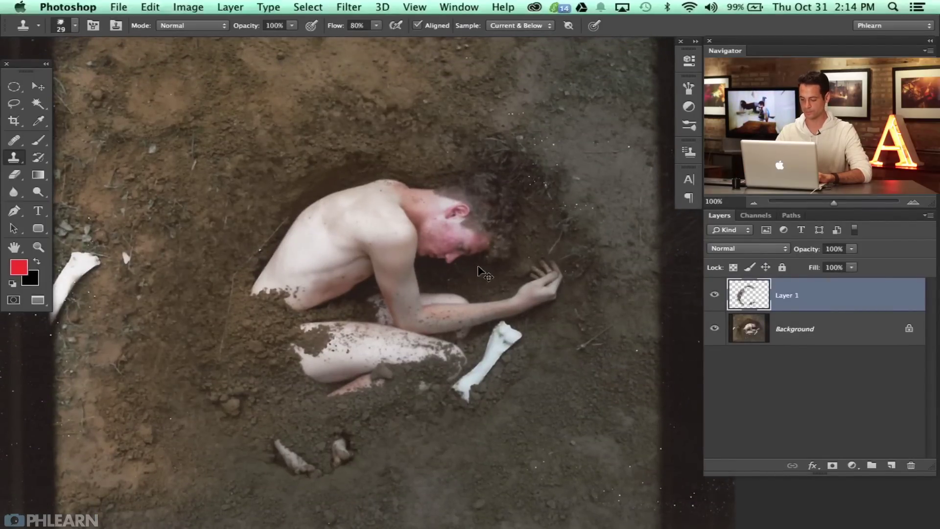
key("super+minus")
scroll(490, 277, "right", 3)
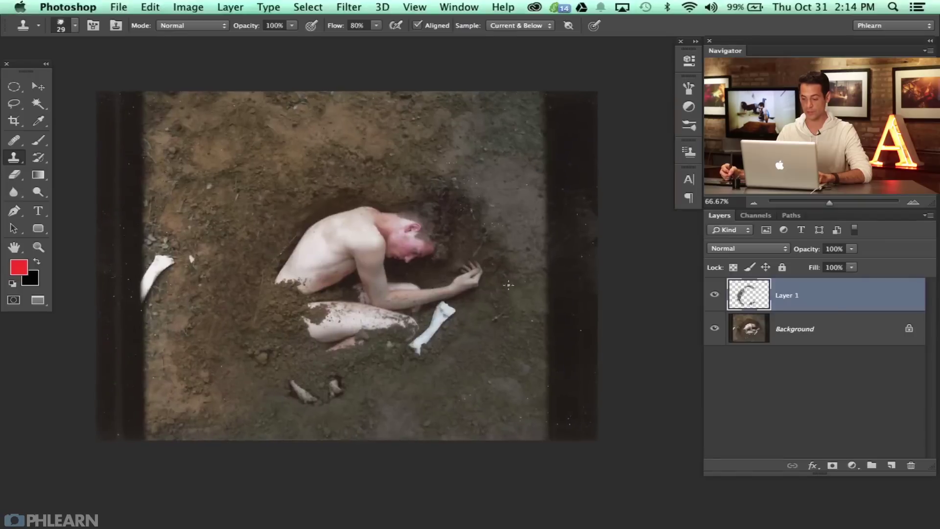
left_click(714, 295)
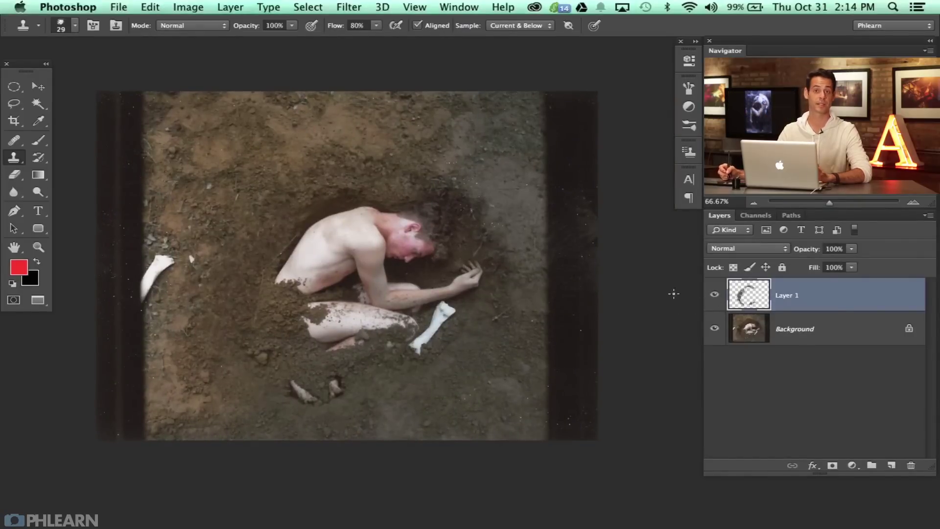
Add a Curves adjustment layer and darken the midtones of the RGB curve to input 138, output 98
left_click(852, 464)
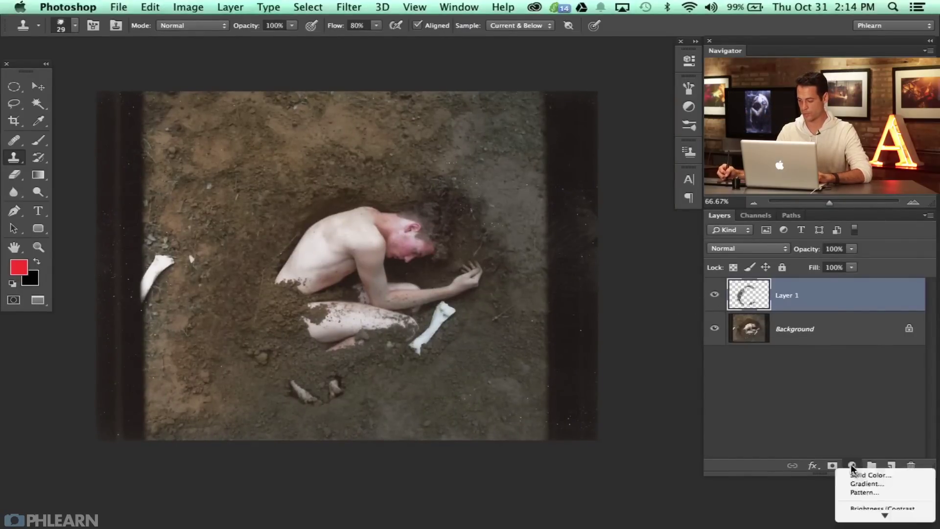
left_click(873, 458)
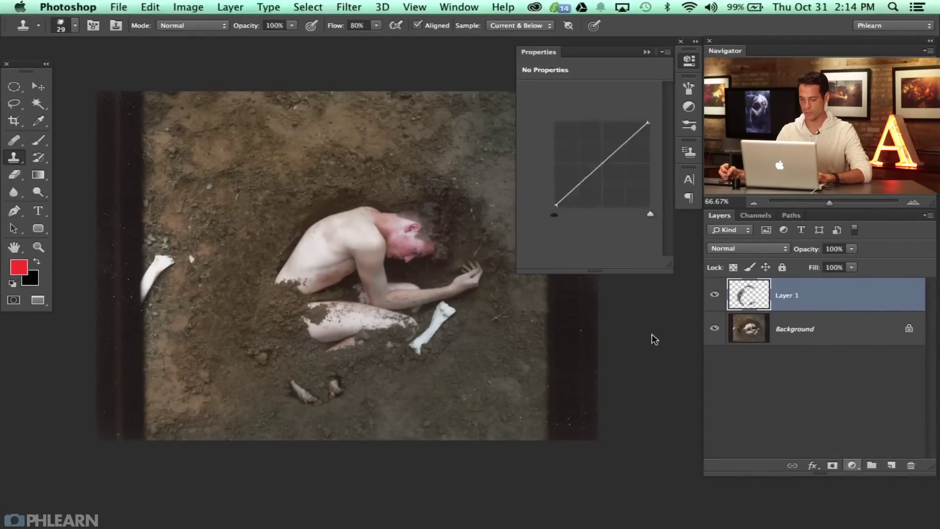
left_click_drag(601, 166, 606, 173)
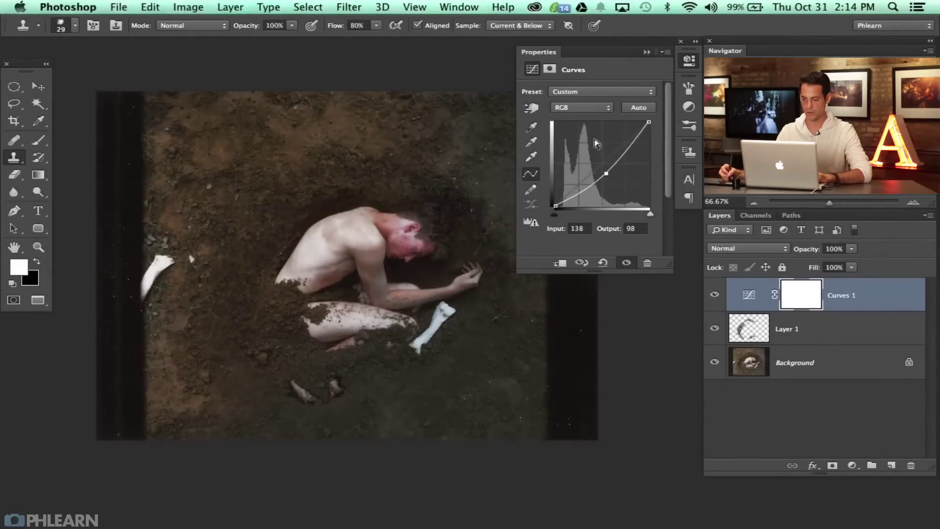
Warm the image with the individual Curves channels, setting the blue midpoint to input 126, output 108, and compare before and after
left_click(582, 107)
left_click(573, 117)
left_click_drag(601, 163, 602, 171)
left_click(581, 107)
left_click(580, 124)
left_click(570, 124)
left_click(715, 295)
left_click(715, 294)
left_click(715, 294)
left_click(715, 295)
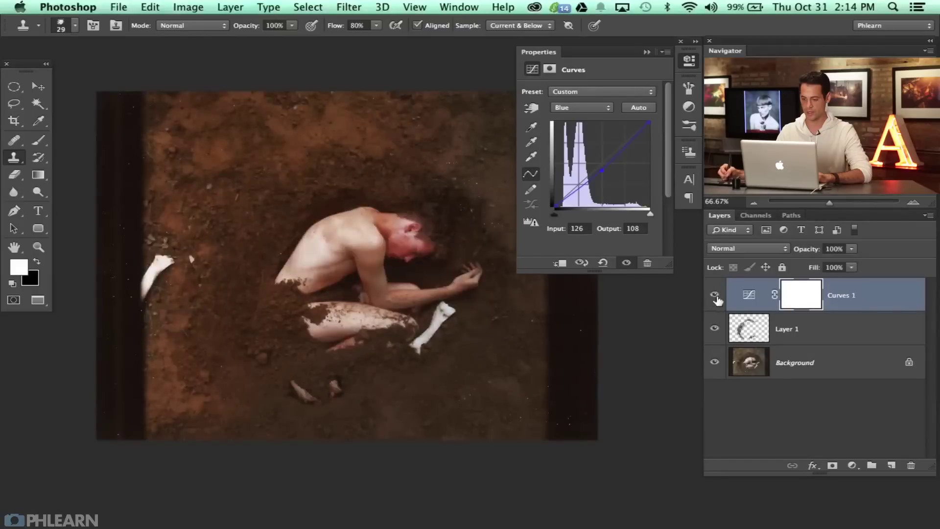
Add a Hue/Saturation adjustment layer and set the master saturation to -17
left_click(850, 468)
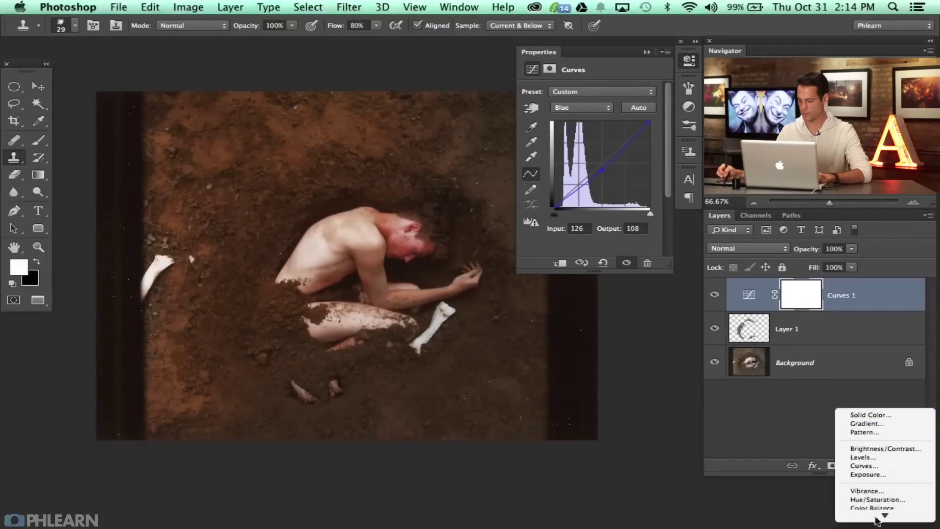
left_click(876, 495)
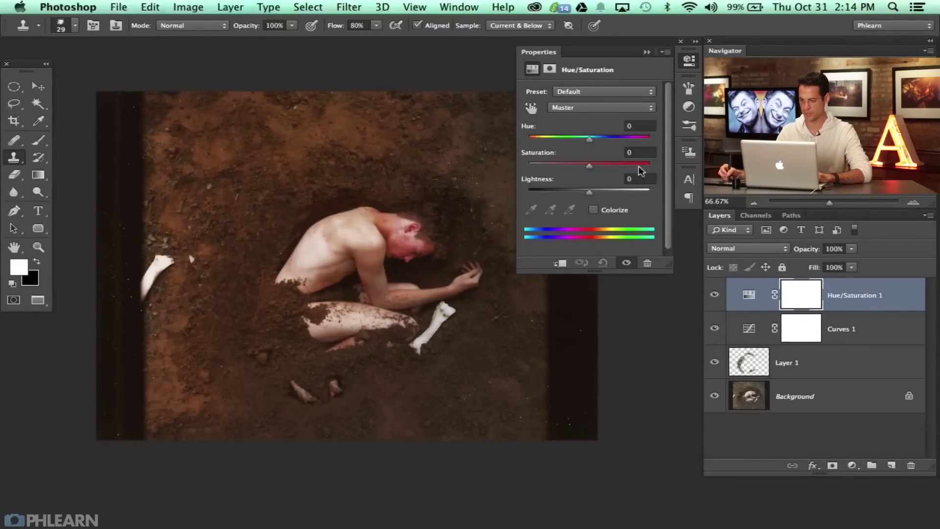
left_click_drag(587, 168, 580, 171)
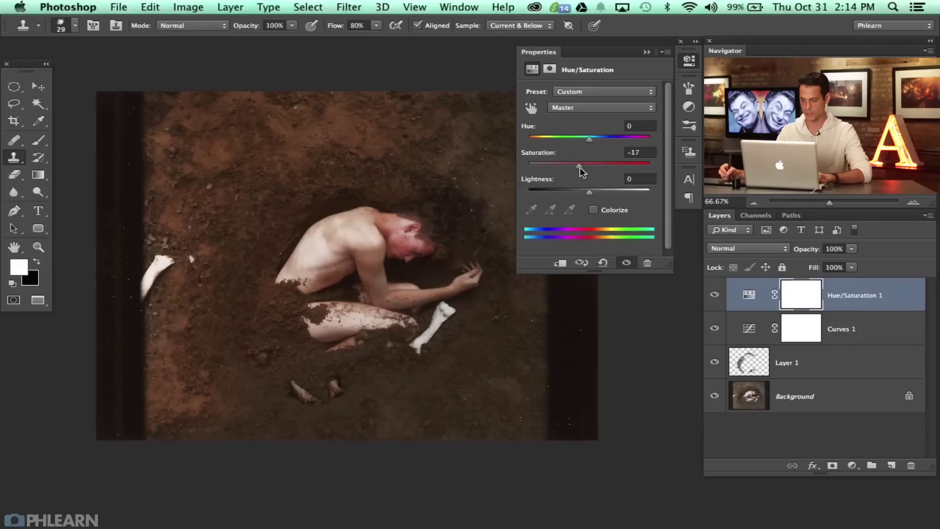
Compare the photo with and without the Curves adjustment and the Hue/Saturation adjustment
left_click(715, 329)
left_click(715, 329)
left_click(715, 329)
left_click(715, 329)
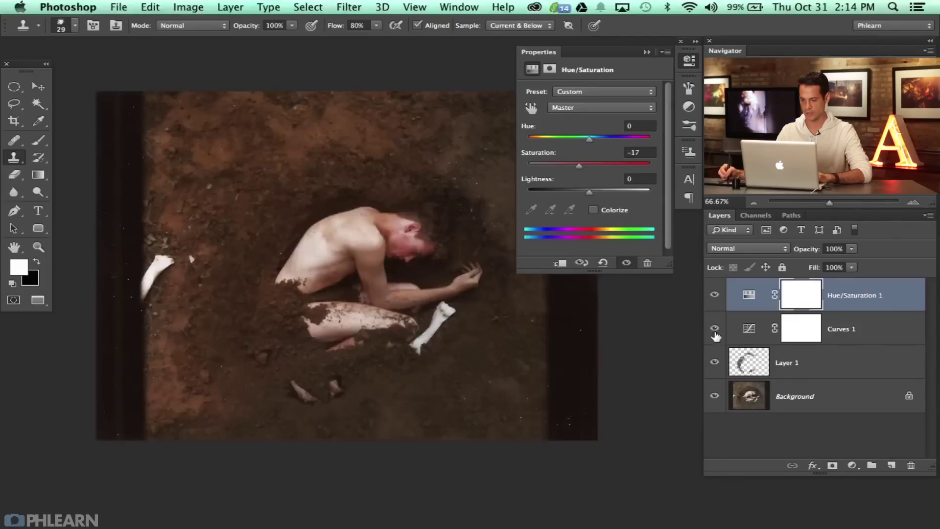
left_click(715, 330)
left_click(714, 330)
left_click(715, 331)
left_click(715, 330)
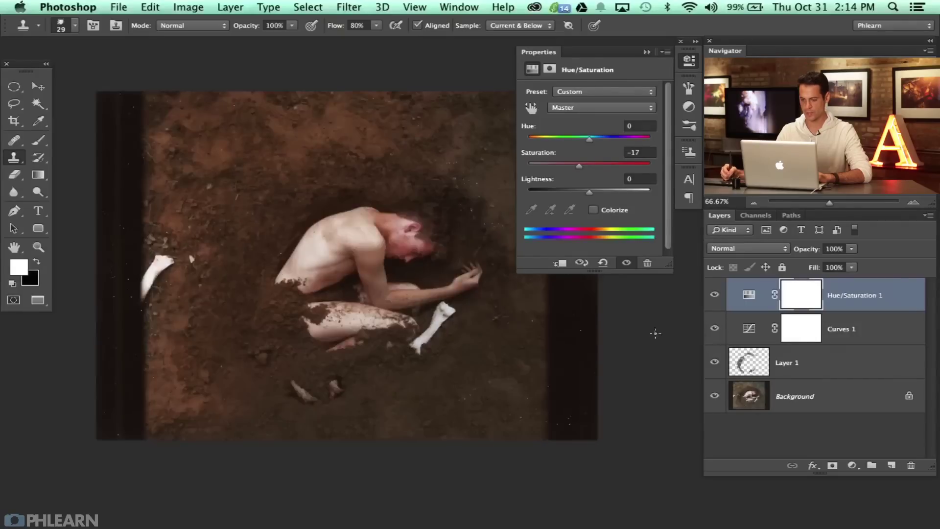
left_click_drag(470, 327, 423, 324)
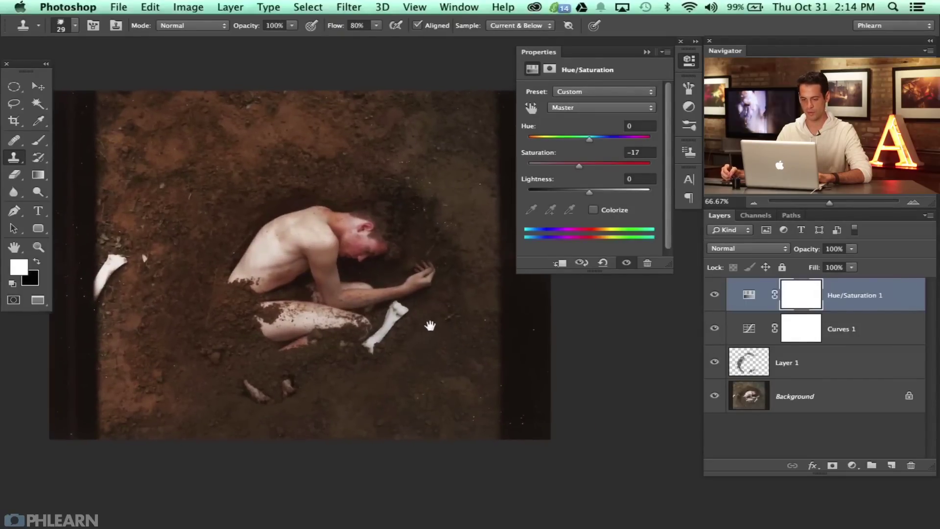
left_click(715, 295)
left_click(715, 295)
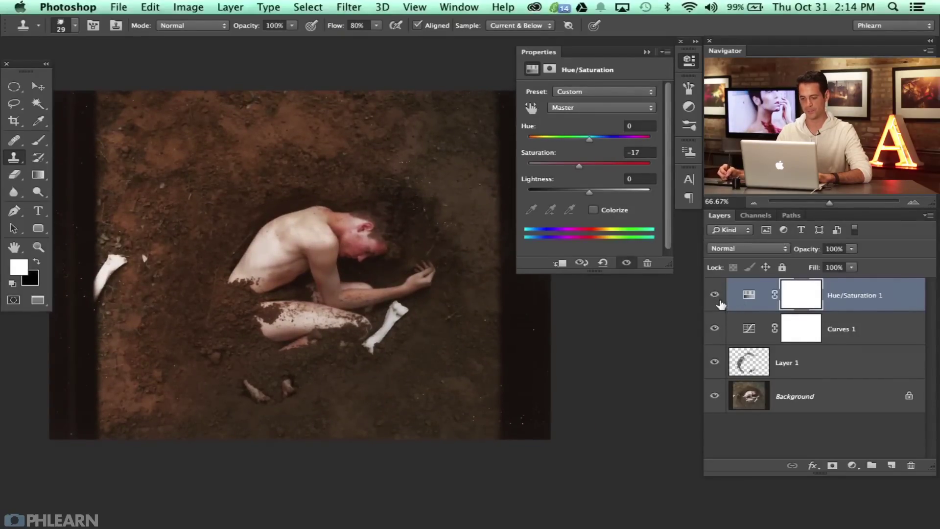
left_click(715, 295)
left_click(715, 295)
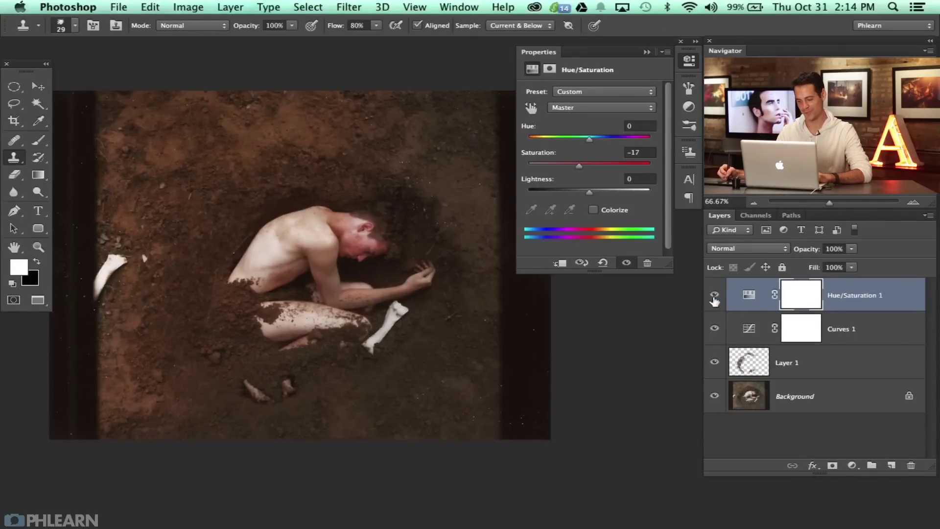
left_click(713, 297)
left_click(713, 297)
Add a Levels adjustment layer and set the blue channel's output levels to 17 and 212
left_click(852, 466)
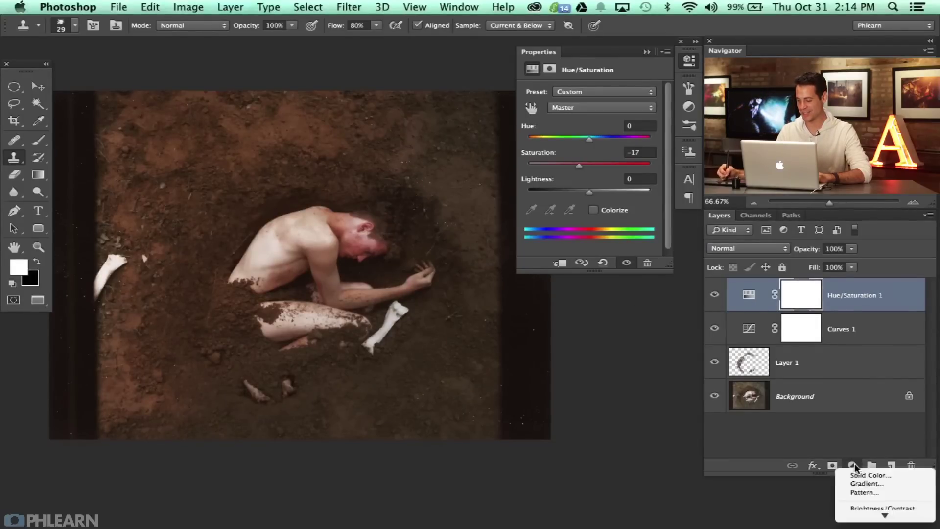
left_click(881, 466)
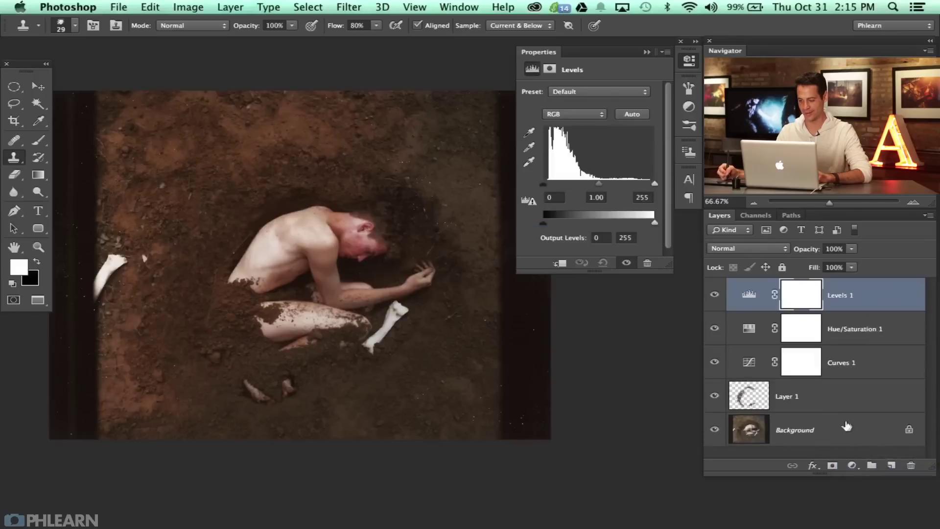
left_click(574, 116)
left_click(571, 144)
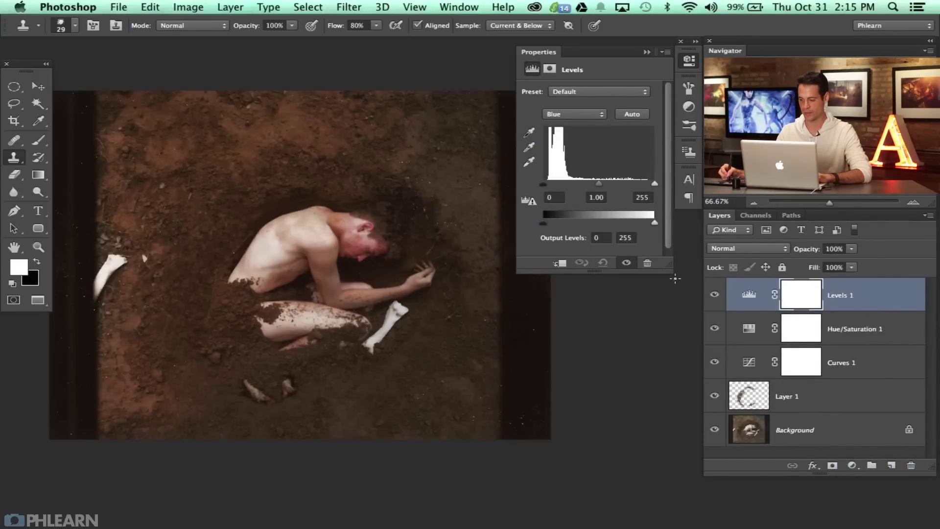
left_click_drag(514, 272, 484, 292)
left_click_drag(513, 223, 522, 225)
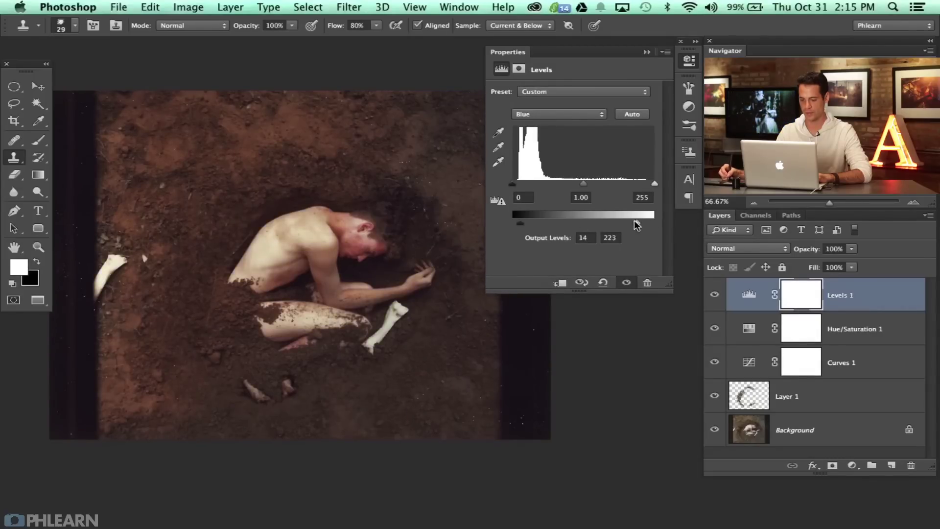
left_click_drag(525, 224, 521, 224)
Compare the photo with and without the Levels adjustment
left_click(715, 296)
left_click(716, 296)
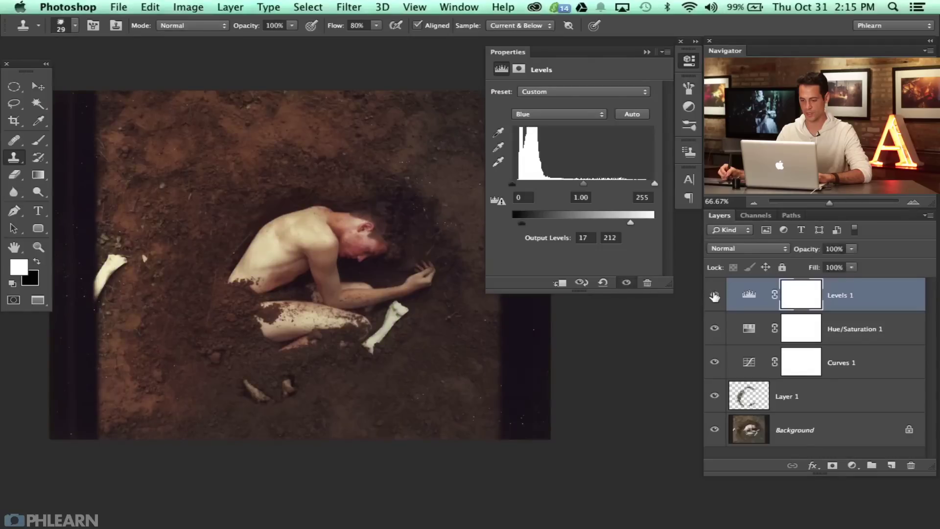
left_click(715, 297)
left_click(715, 296)
left_click(715, 296)
left_click(715, 297)
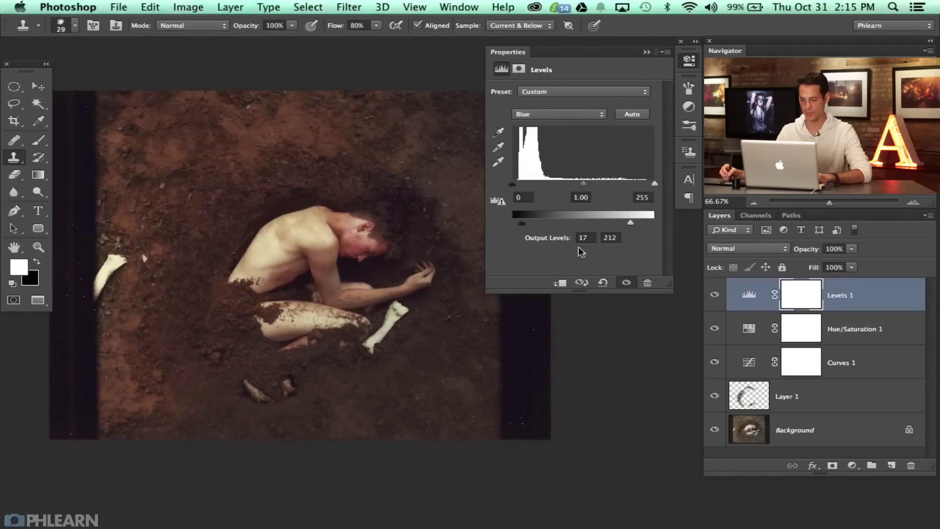
Look at the red channel of the Levels adjustment, return to blue and set its midtone input to 0.94
left_click(554, 114)
left_click(556, 100)
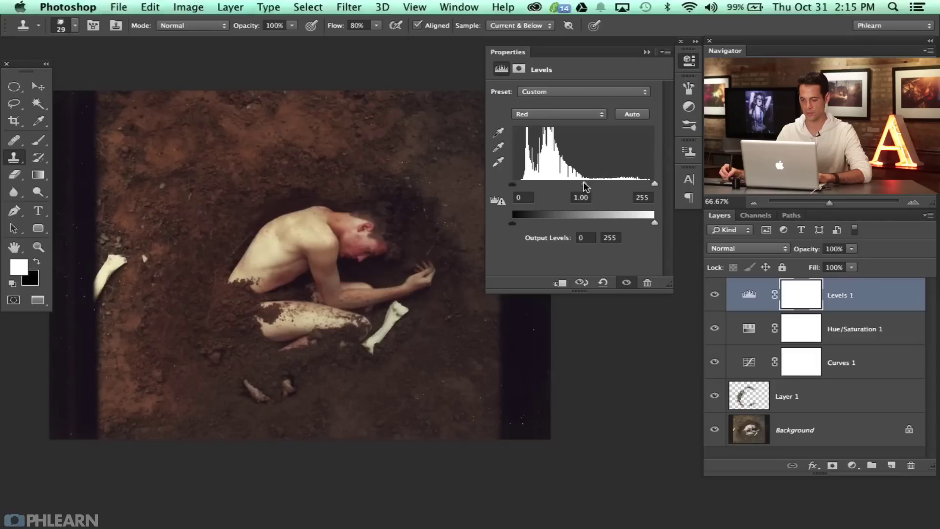
left_click(563, 114)
left_click(568, 128)
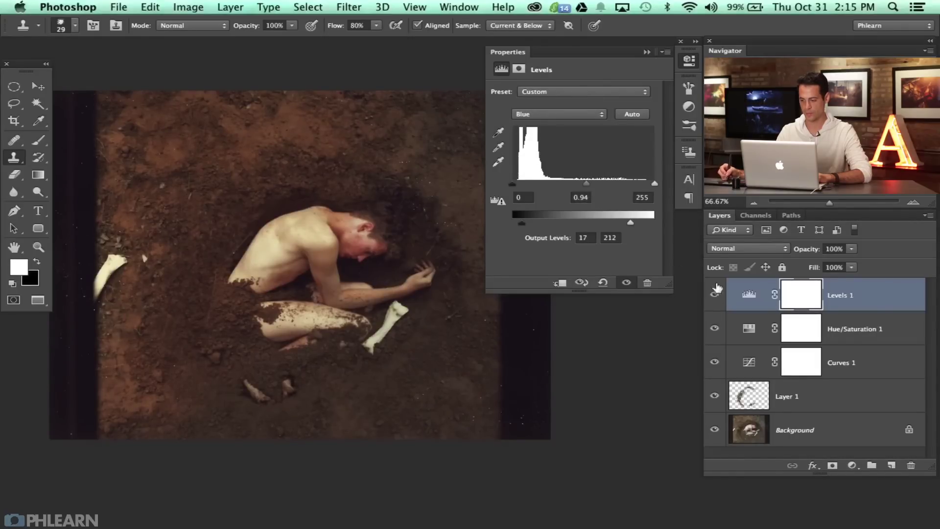
Toggle the Levels adjustment repeatedly to examine its color shift in the shadows and highlights, leaving it enabled
left_click(715, 292)
left_click(715, 294)
left_click(714, 294)
left_click(713, 296)
left_click(712, 297)
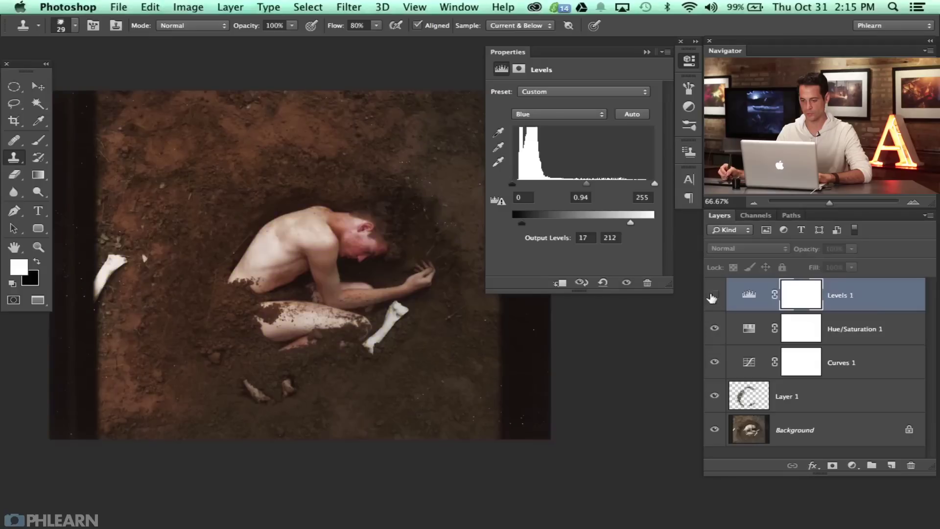
left_click(713, 296)
left_click(714, 294)
left_click(714, 295)
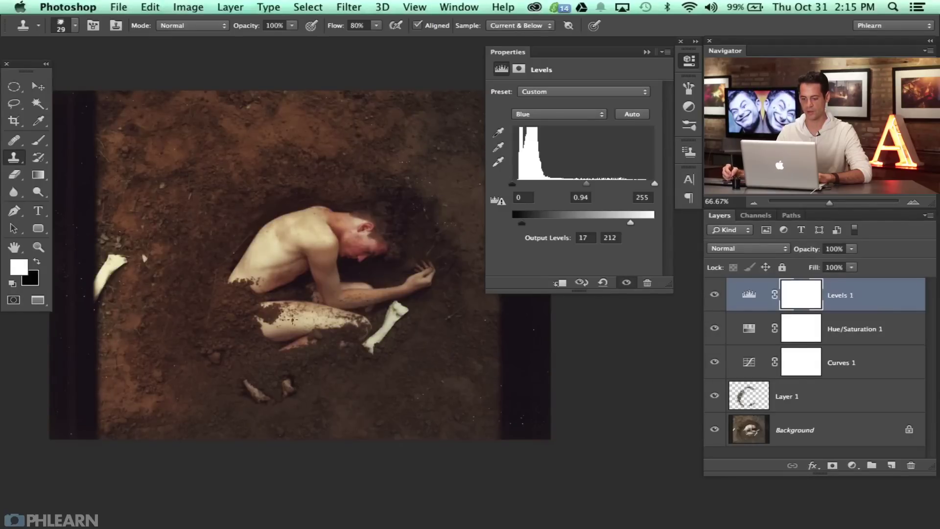
left_click(714, 295)
left_click(714, 295)
left_click(714, 296)
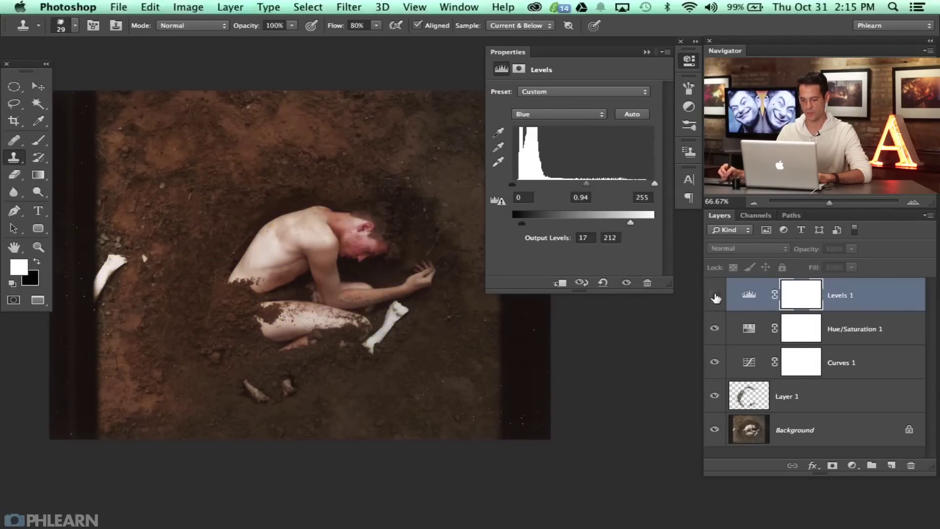
left_click(714, 296)
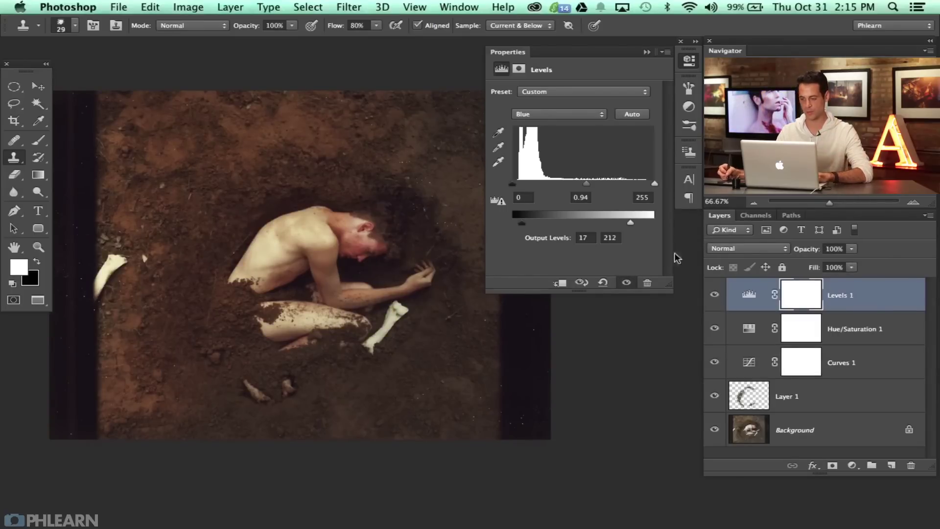
Group Layer 1 with the Curves, Hue/Saturation and Levels adjustment layers
left_click(685, 65)
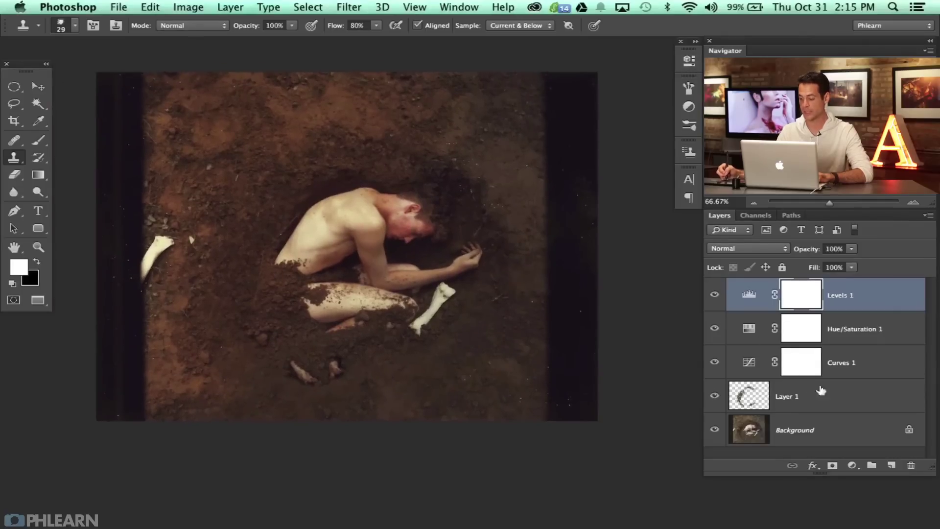
left_click(865, 394, "shift")
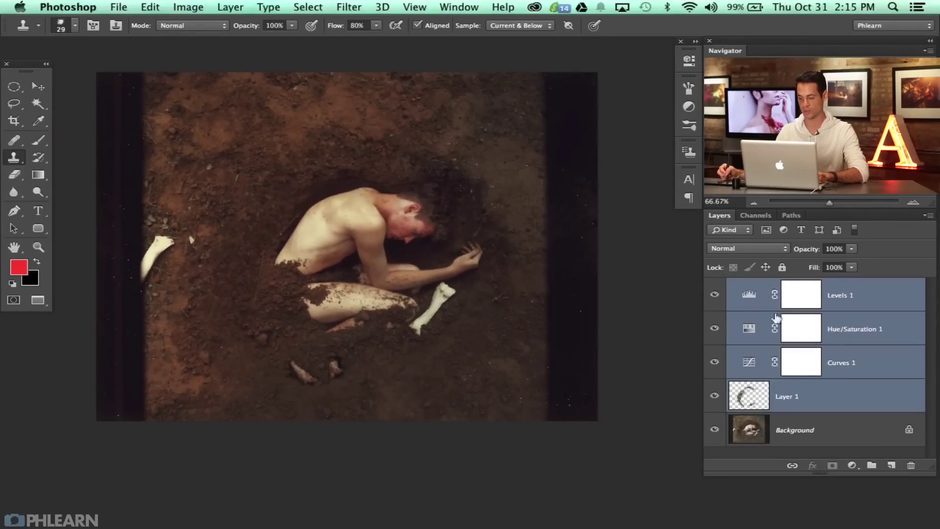
key("super+g")
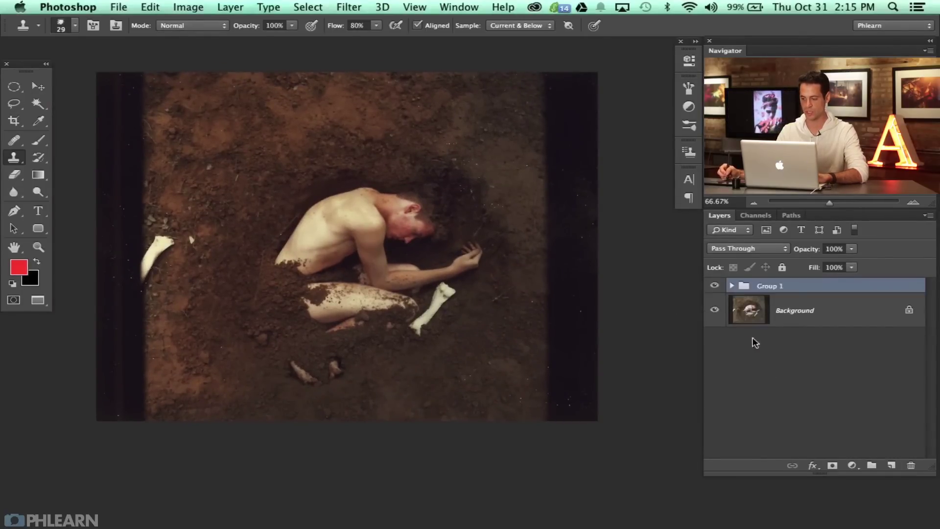
Compare the original photo with the finished edit by toggling the whole layer group, leaving the group shown
left_click(715, 286)
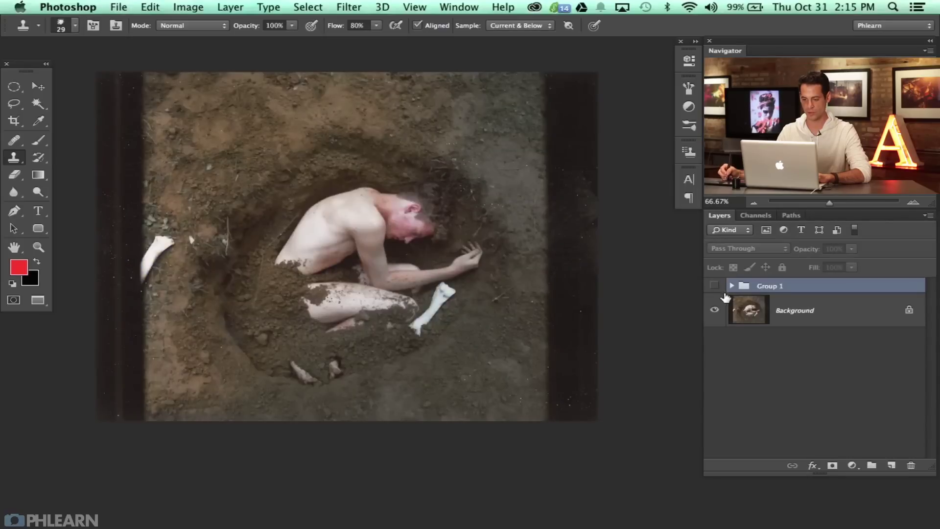
key("super+plus")
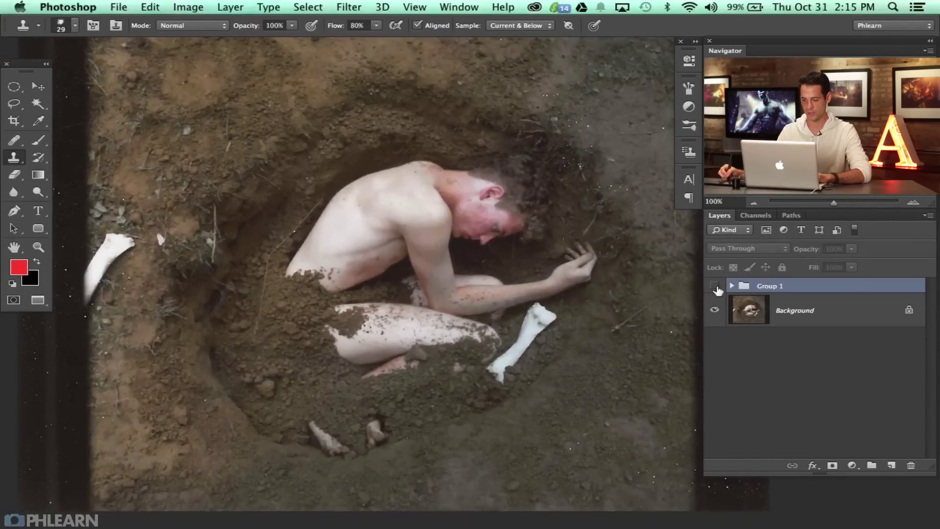
left_click(715, 286)
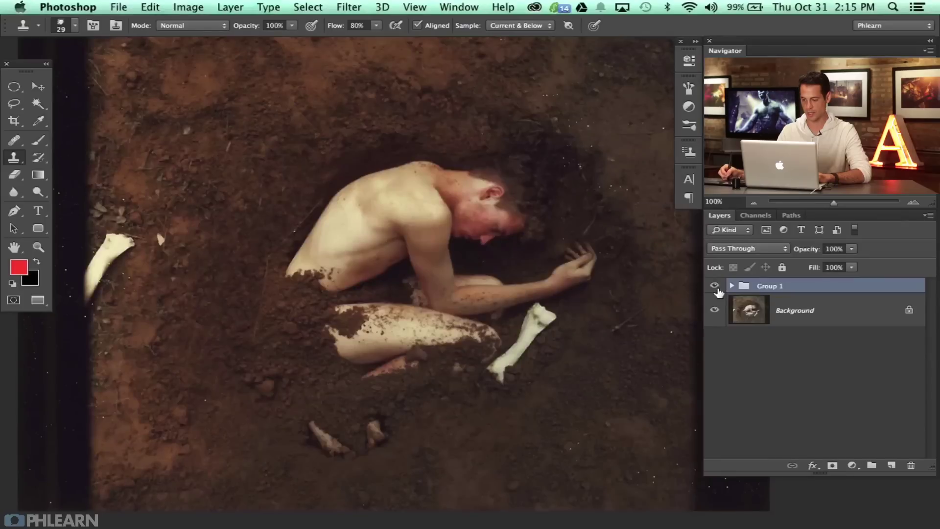
left_click(715, 286)
left_click(715, 286)
left_click(715, 286)
left_click(715, 286)
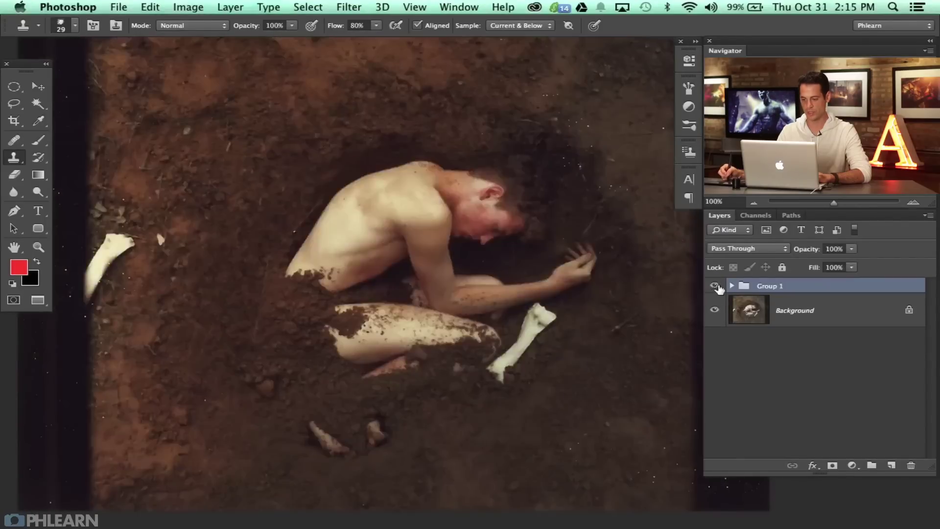
left_click(714, 286)
left_click(715, 286)
left_click(715, 286)
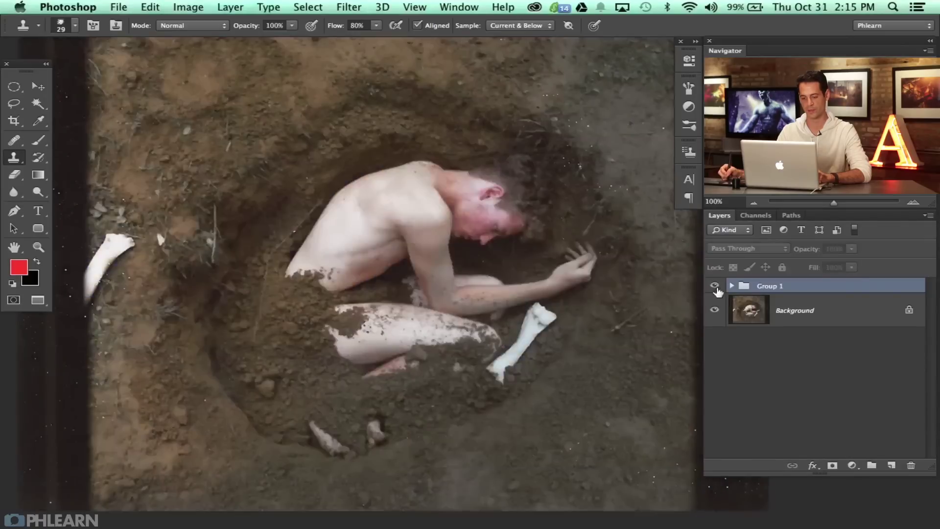
left_click(715, 286)
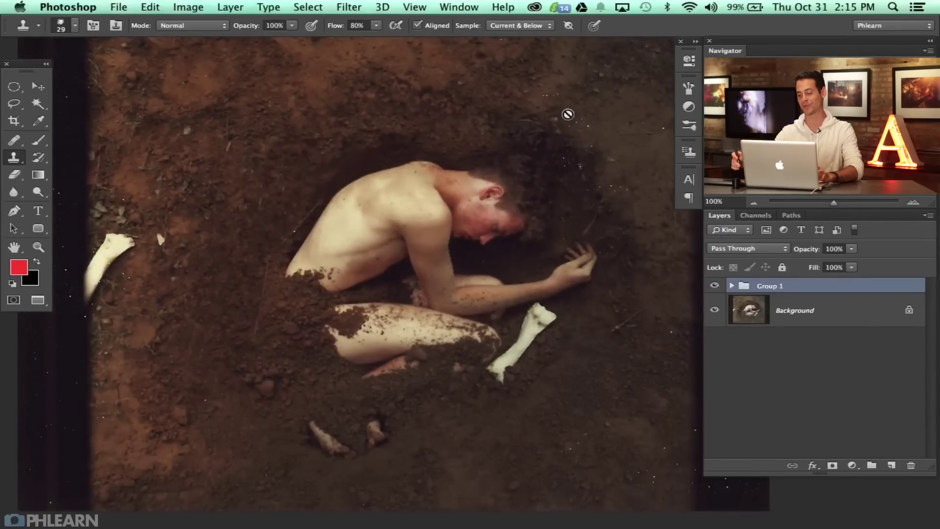